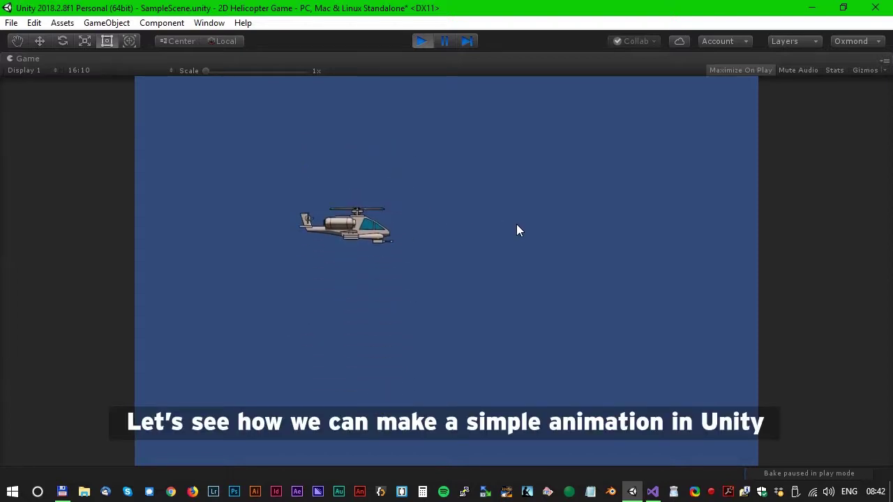
Click four times in the Game view to boost the helicopter upward, letting it fall between clicks.
{"action": "left_click", "coordinate": [512, 229]}
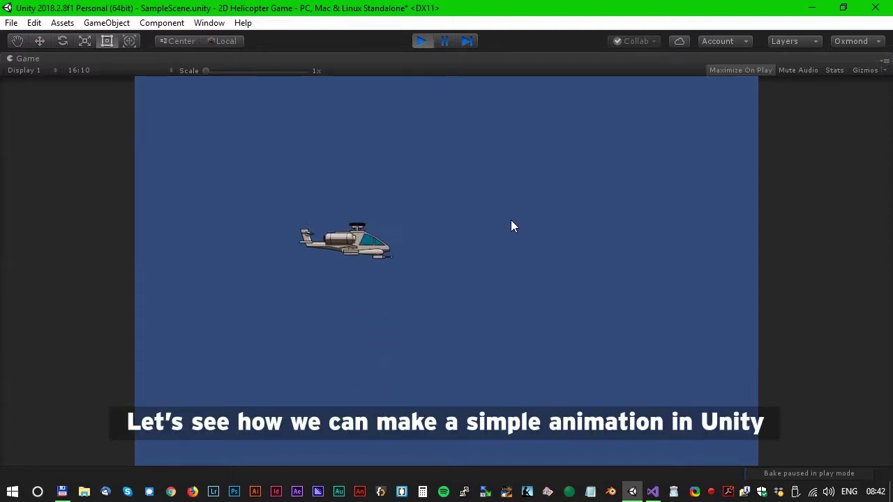
{"action": "left_click", "coordinate": [512, 226]}
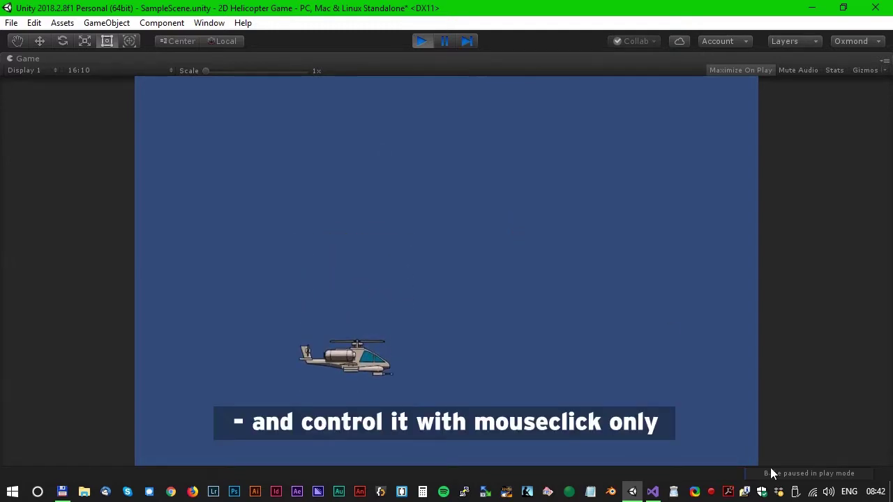
{"action": "left_click", "coordinate": [659, 431]}
{"action": "left_click", "coordinate": [659, 429]}
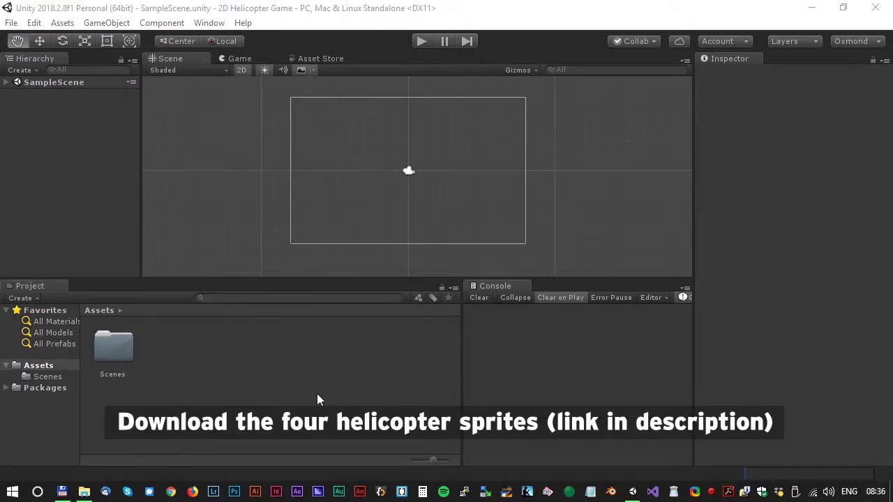
Select heli-1 through heli-4 on USB Drive (E:) and drag them into Unity's Assets panel.
{"action": "left_click", "coordinate": [83, 492]}
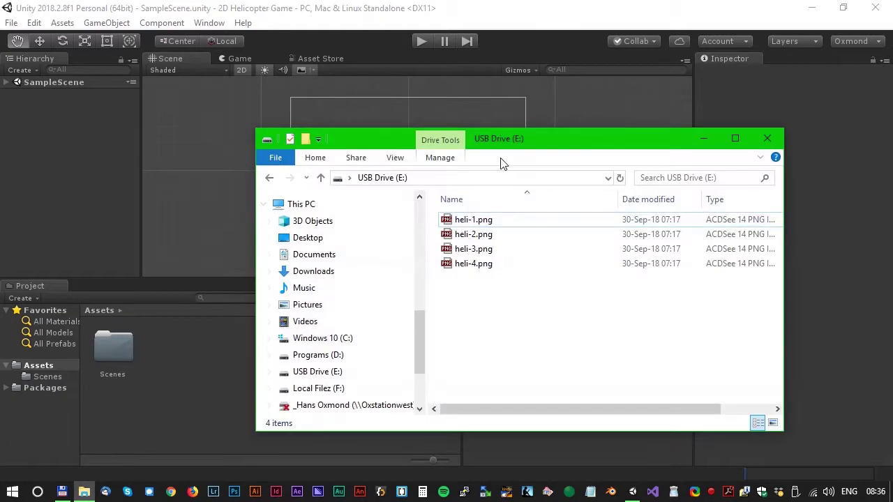
{"action": "left_click", "coordinate": [487, 222]}
{"action": "left_click", "coordinate": [481, 265], "text": "shift"}
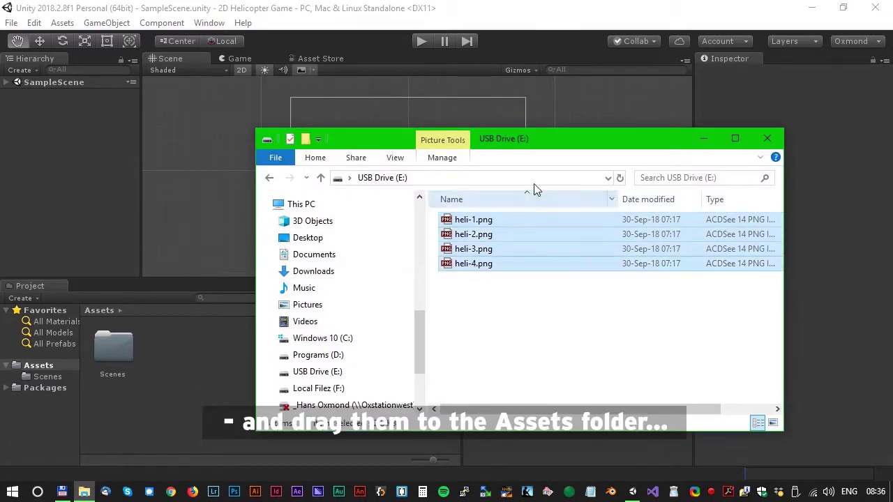
{"action": "left_click_drag", "start_coordinate": [564, 143], "coordinate": [675, 149]}
{"action": "mouse_move", "coordinate": [561, 261]}
{"action": "left_mouse_down"}
{"action": "mouse_move", "coordinate": [389, 380]}
{"action": "mouse_move", "coordinate": [336, 368]}
{"action": "left_mouse_up"}
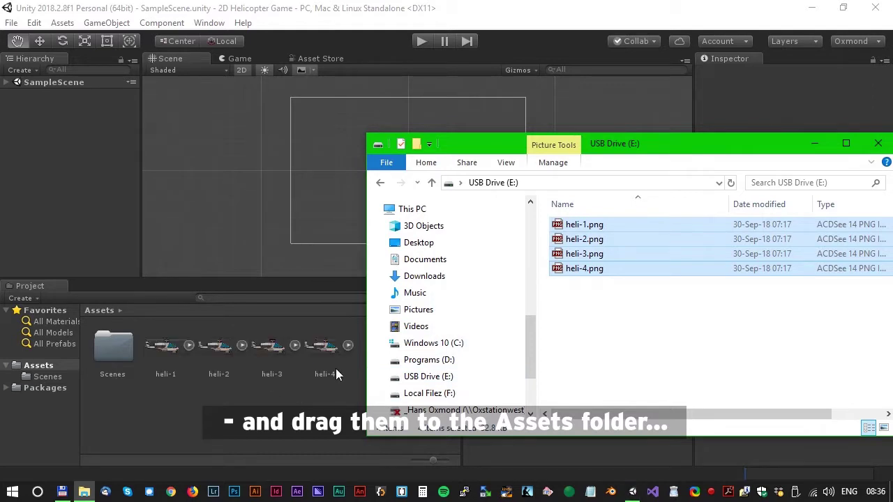
Close File Explorer and inspect the import settings of heli-1, heli-2, heli-3 and heli-4.
{"action": "left_click", "coordinate": [878, 143]}
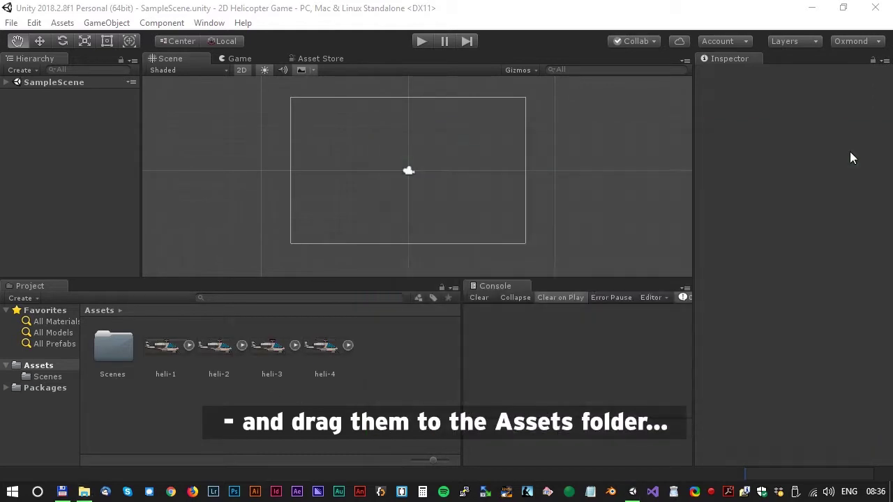
{"action": "left_click", "coordinate": [166, 353]}
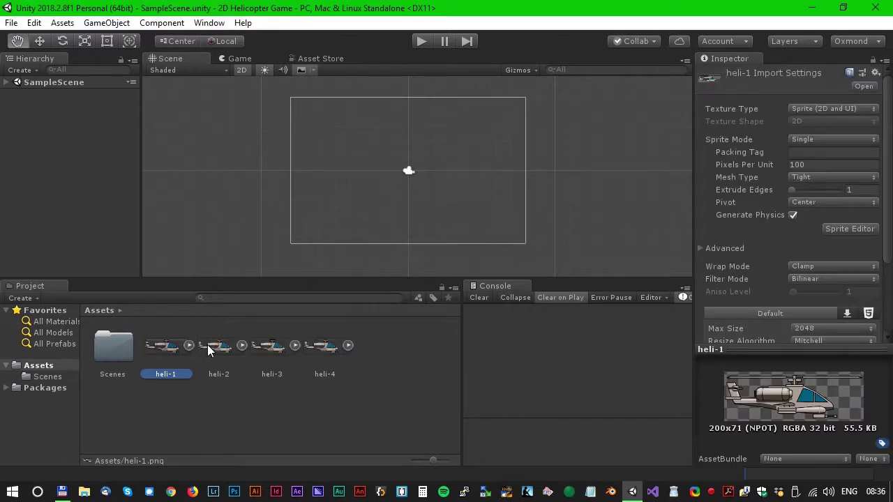
{"action": "left_click", "coordinate": [243, 353]}
{"action": "left_click", "coordinate": [272, 352]}
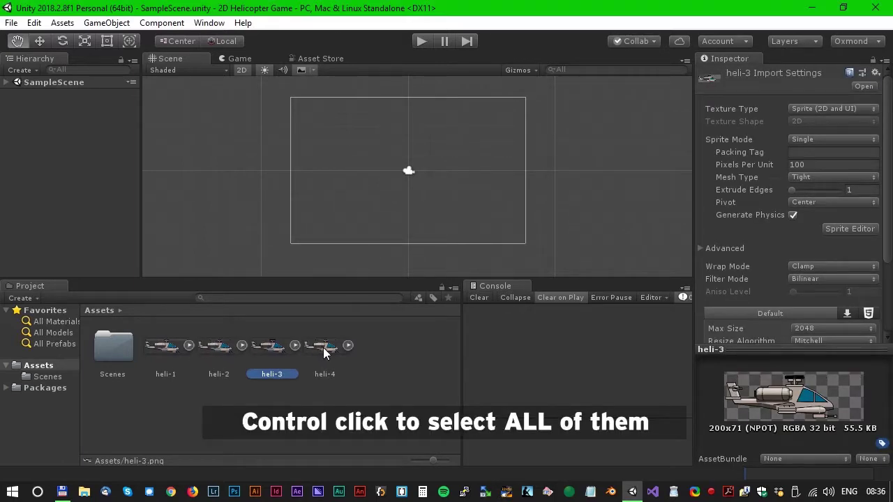
{"action": "left_click", "coordinate": [325, 352]}
Ctrl-select heli-1 to heli-4 and drop them together into the Hierarchy.
{"action": "left_click", "coordinate": [166, 352]}
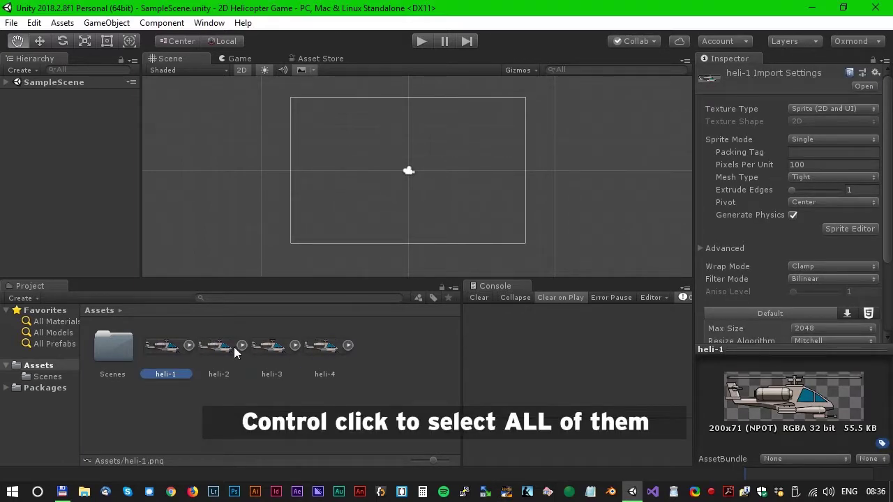
{"action": "left_click", "coordinate": [231, 353], "text": "ctrl"}
{"action": "left_click", "coordinate": [265, 349], "text": "ctrl"}
{"action": "left_click", "coordinate": [322, 348], "text": "ctrl"}
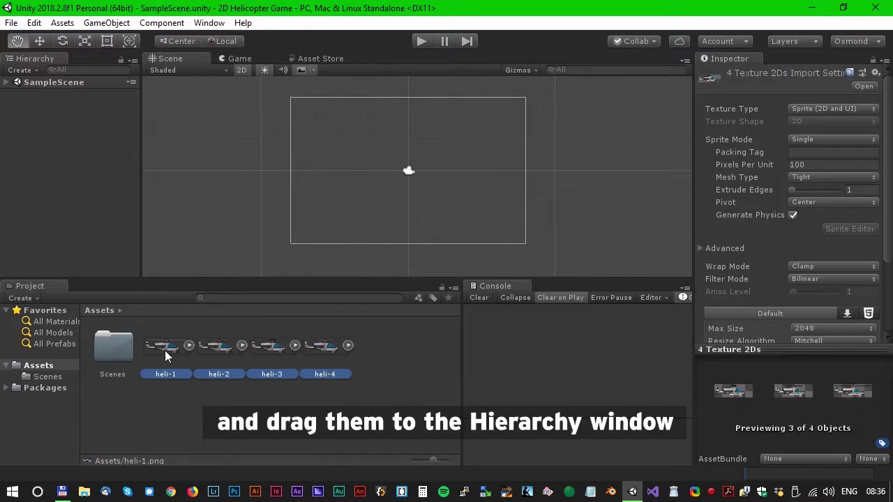
{"action": "left_click_drag", "start_coordinate": [166, 355], "coordinate": [75, 146]}
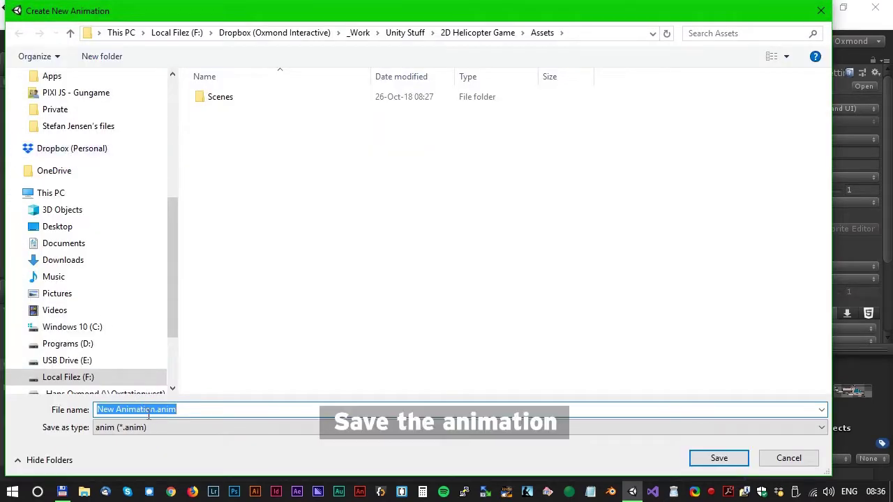
Name the animation file HelicopterAni, correcting the misspelling, and save it in Assets.
{"action": "left_click_drag", "start_coordinate": [155, 412], "coordinate": [8, 406]}
{"action": "type", "text": "Helocopter"}
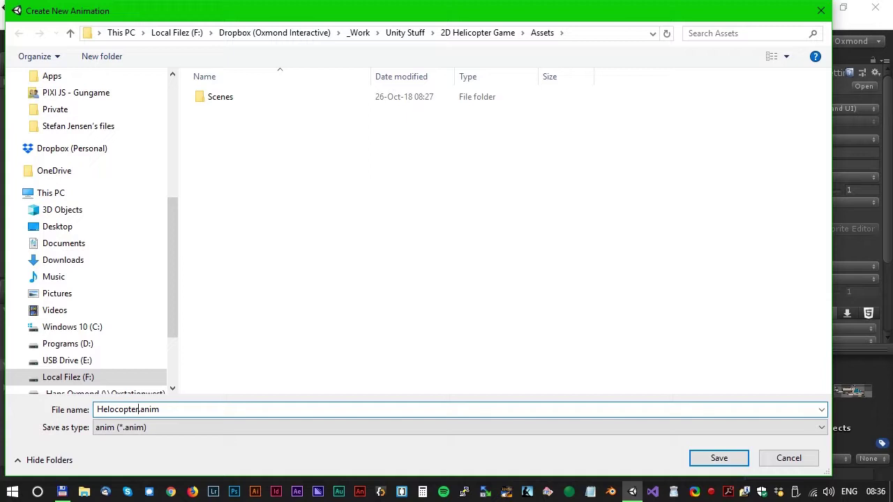
{"action": "type", "text": "Ani"}
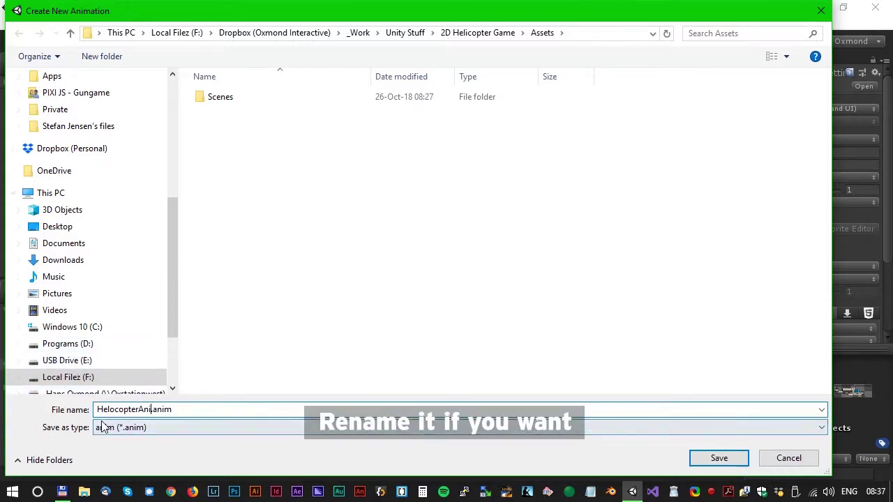
{"action": "left_click", "coordinate": [116, 410]}
{"action": "key", "text": "BackSpace"}
{"action": "type", "text": "i"}
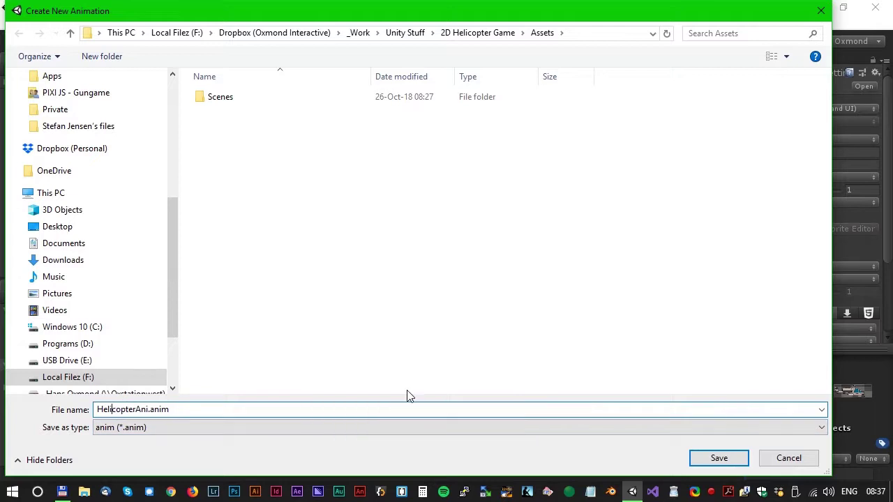
{"action": "left_click", "coordinate": [720, 458]}
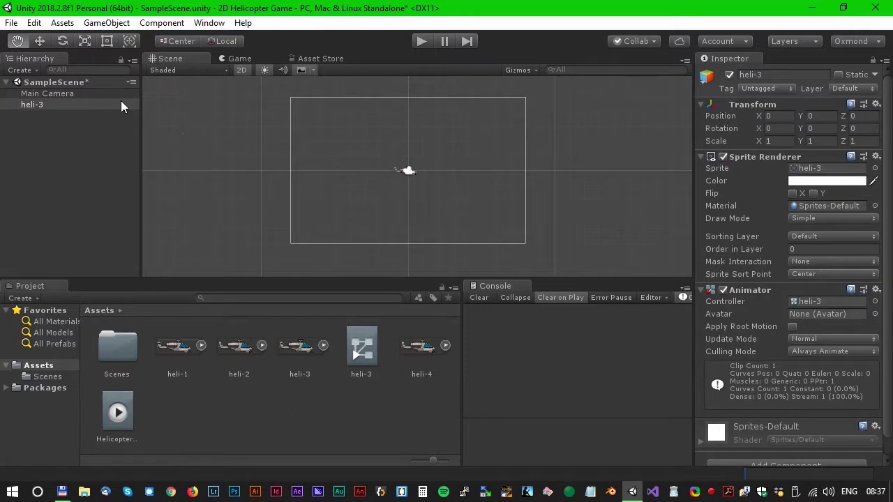
Rename the heli-3 object in the Hierarchy to Helicopter.
{"action": "right_click", "coordinate": [37, 104]}
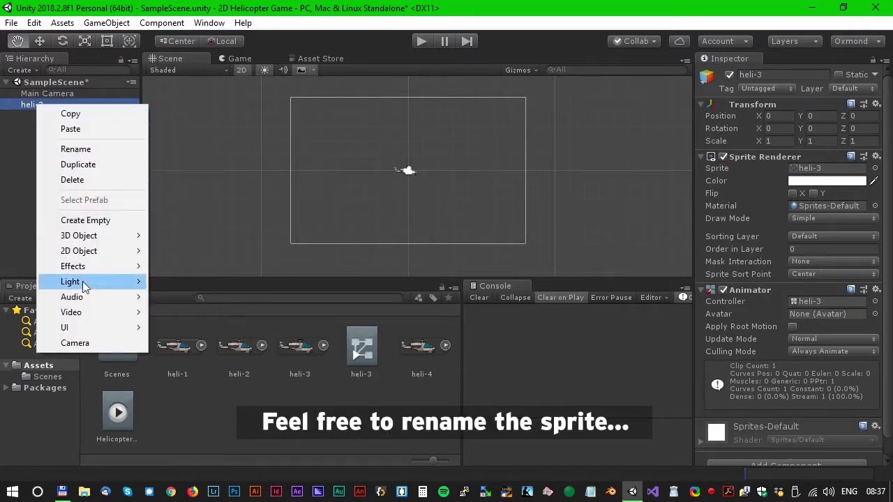
{"action": "left_click", "coordinate": [66, 149]}
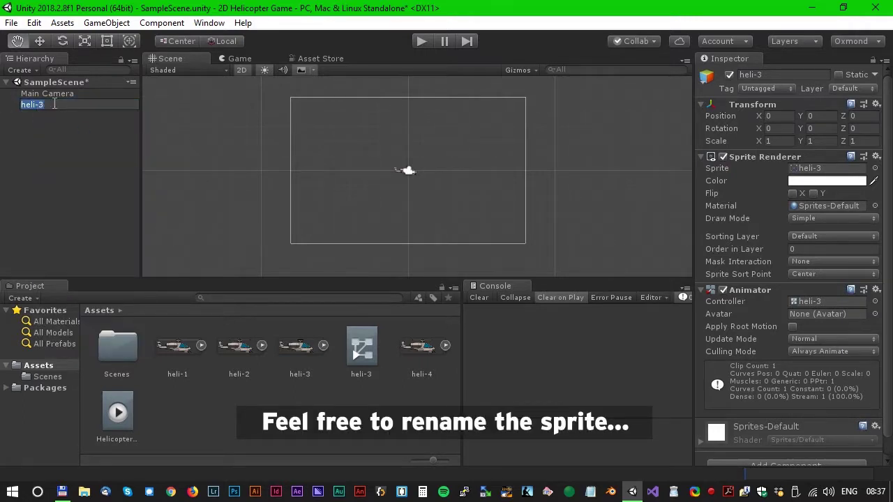
{"action": "type", "text": "Heli"}
{"action": "type", "text": "copter"}
{"action": "key", "text": "Return"}
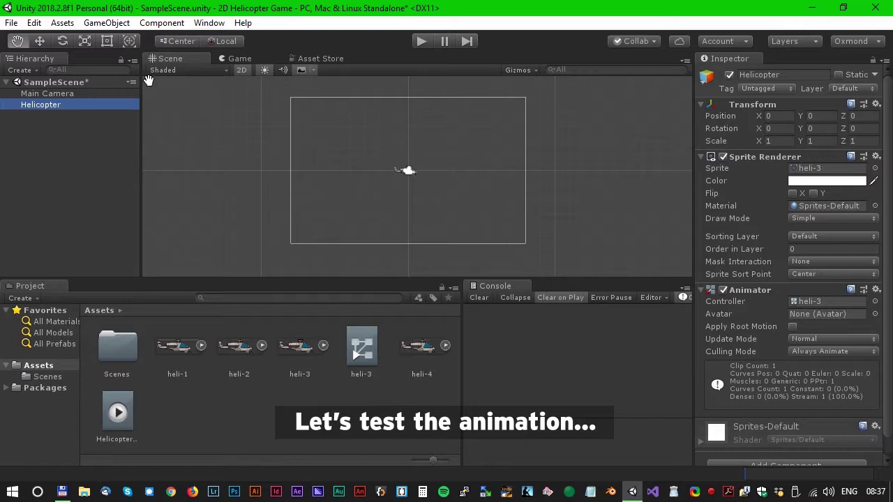
{"action": "left_click", "coordinate": [421, 42]}
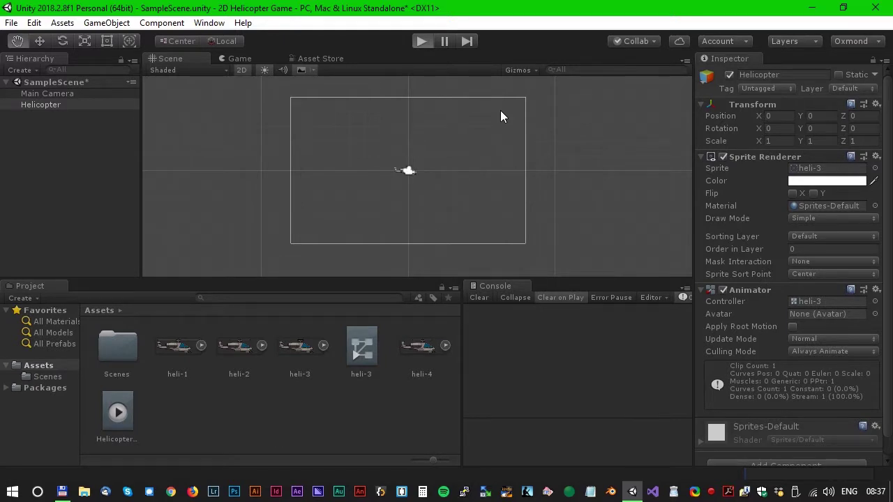
{"action": "left_click", "coordinate": [421, 41]}
{"action": "left_click", "coordinate": [240, 58]}
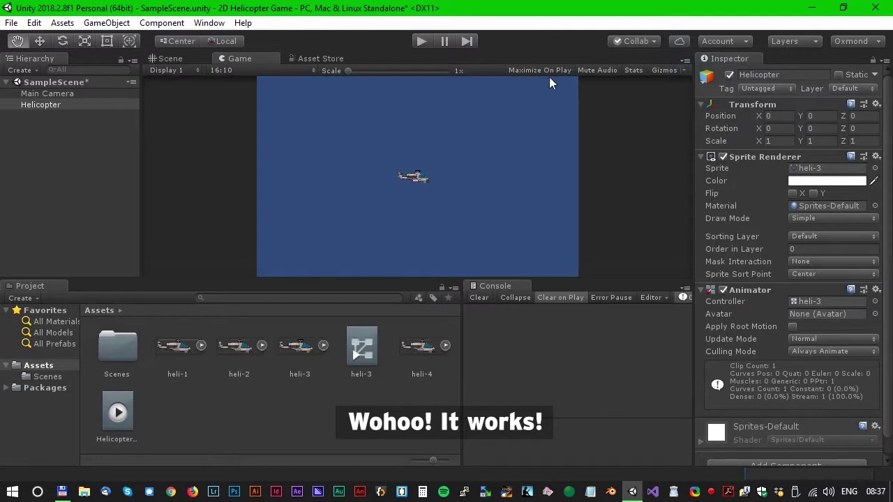
{"action": "left_click", "coordinate": [174, 59]}
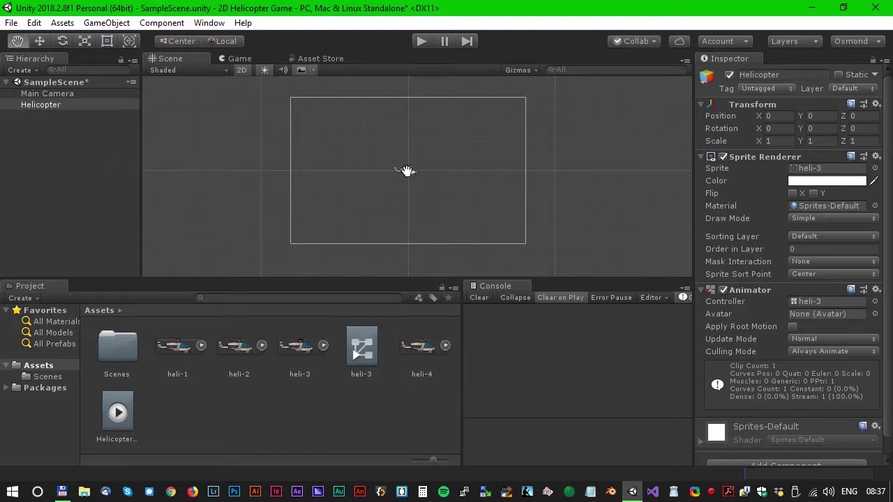
After a trial Scale-tool stretch, set the Helicopter's Transform Scale X and Y to 1.5.
{"action": "left_click", "coordinate": [37, 41]}
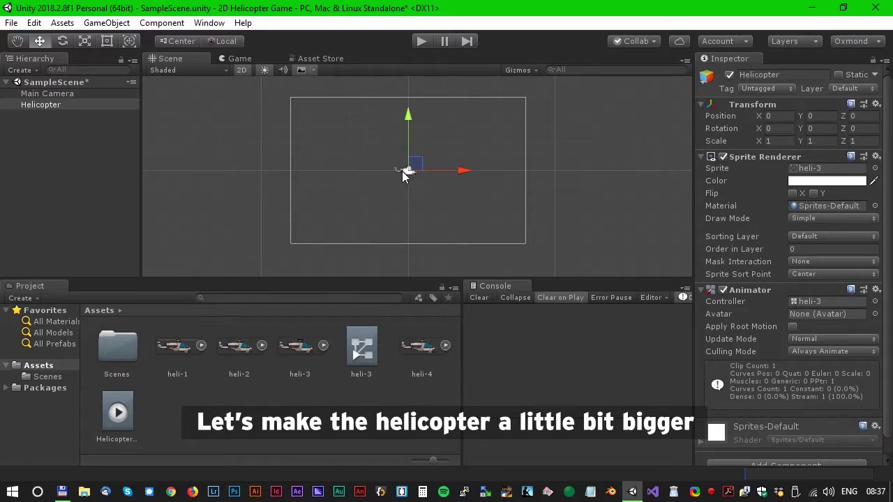
{"action": "key", "text": "r"}
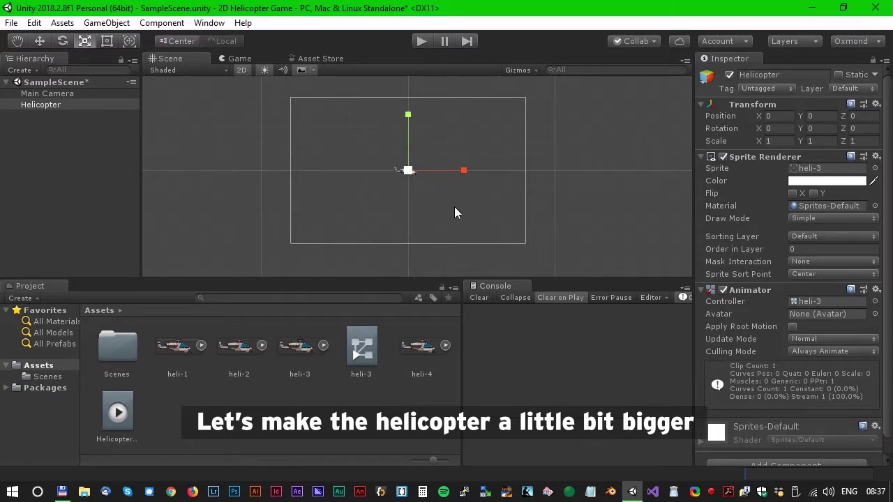
{"action": "left_click_drag", "start_coordinate": [463, 170], "coordinate": [482, 175]}
{"action": "left_click", "coordinate": [775, 141]}
{"action": "type", "text": "1"}
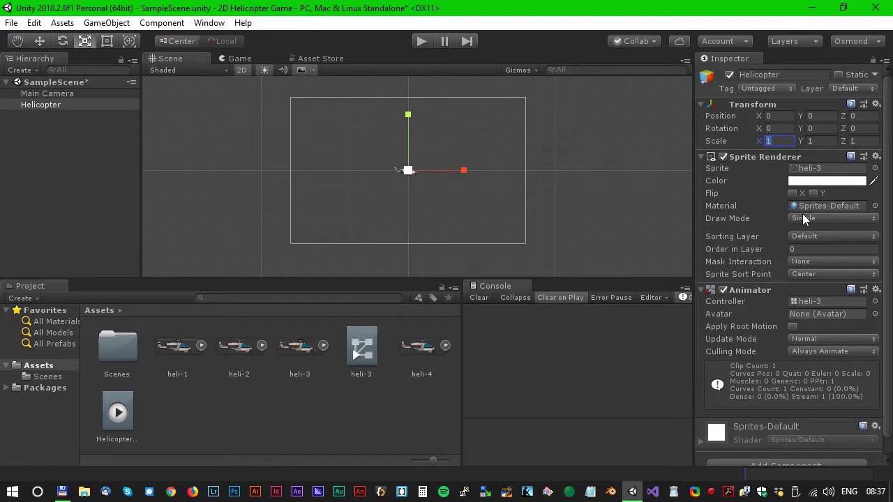
{"action": "type", "text": "10"}
{"action": "key", "text": "BackSpace"}
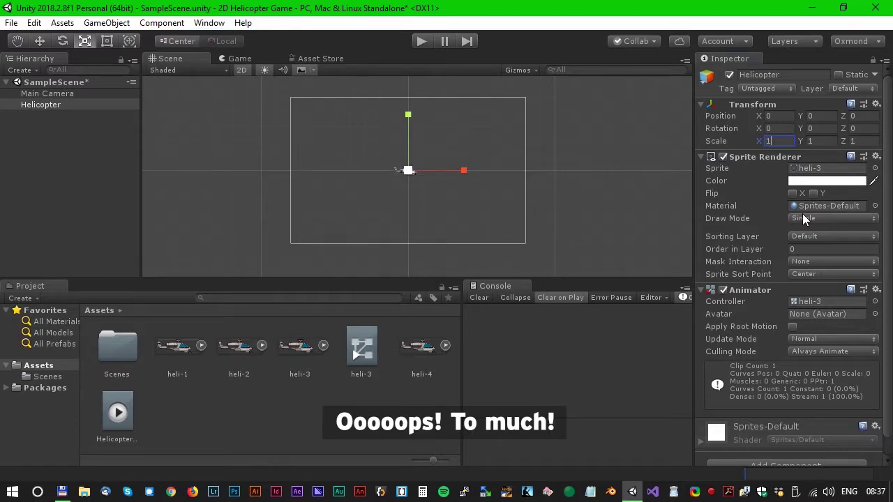
{"action": "type", "text": ".5"}
{"action": "key", "text": "Tab"}
{"action": "type", "text": "1.5"}
{"action": "key", "text": "Tab"}
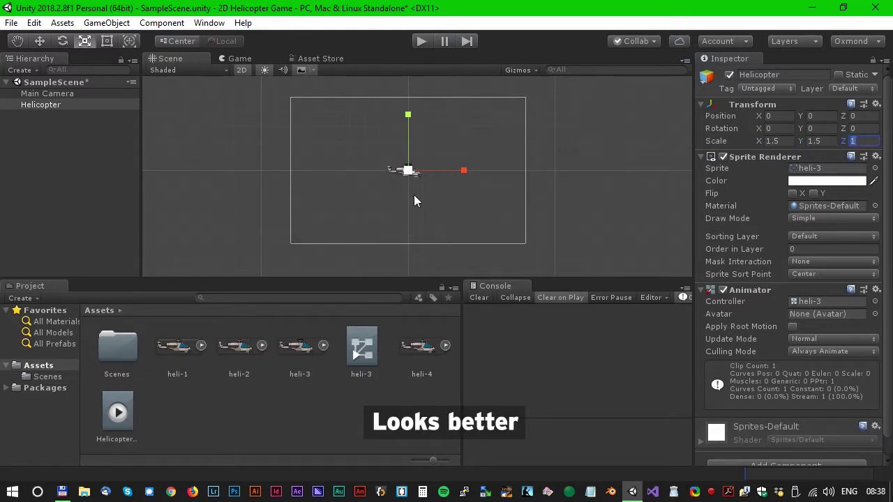
{"action": "left_click", "coordinate": [91, 180]}
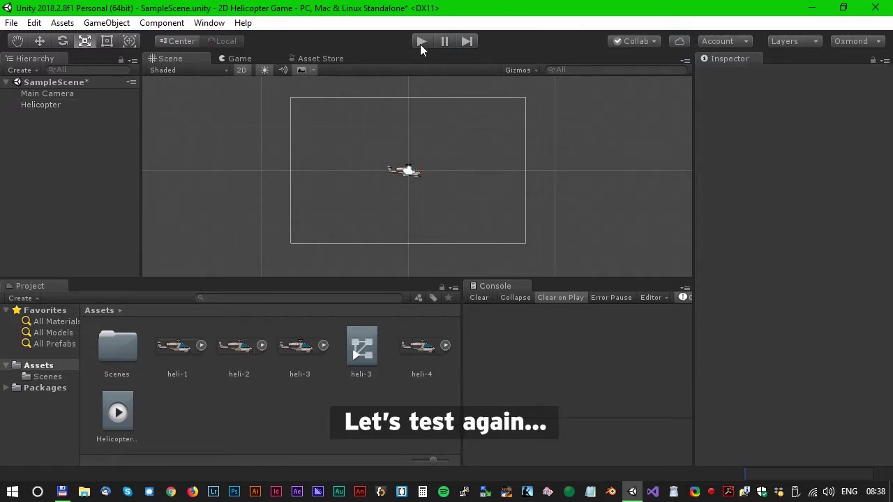
{"action": "left_click", "coordinate": [422, 43]}
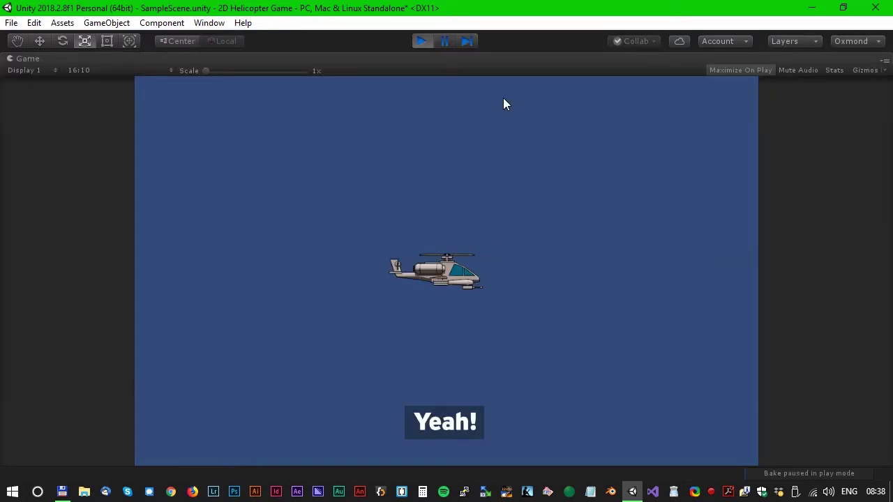
{"action": "left_click", "coordinate": [422, 42]}
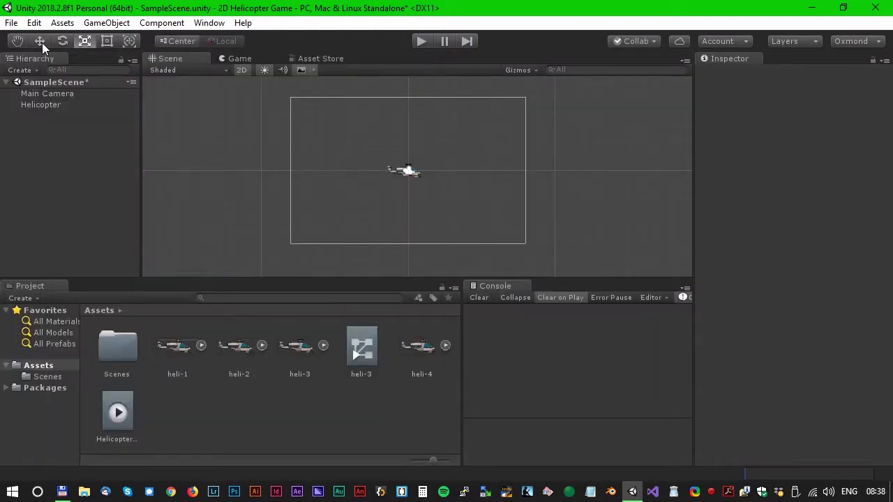
Drag the Helicopter left and up with the Move tool to X -2.3, Y 1.48.
{"action": "left_click", "coordinate": [41, 42]}
{"action": "left_click", "coordinate": [405, 172]}
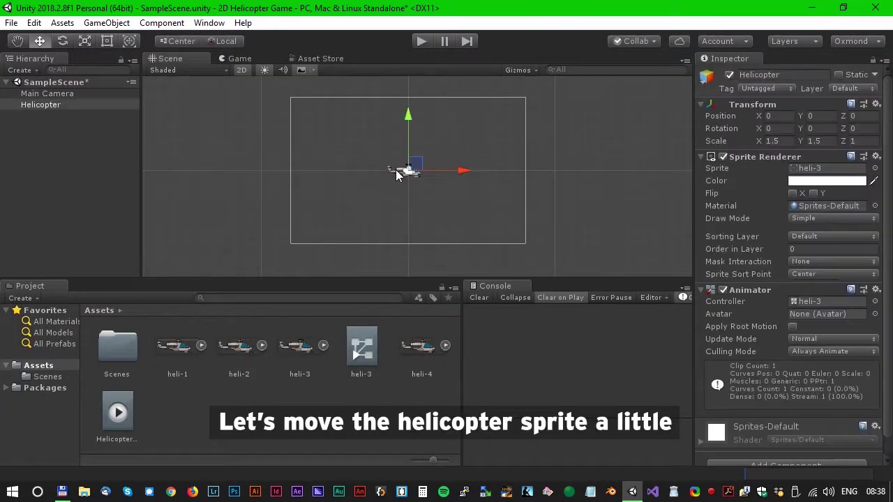
{"action": "left_click_drag", "start_coordinate": [462, 174], "coordinate": [431, 170]}
{"action": "left_click_drag", "start_coordinate": [378, 118], "coordinate": [374, 99]}
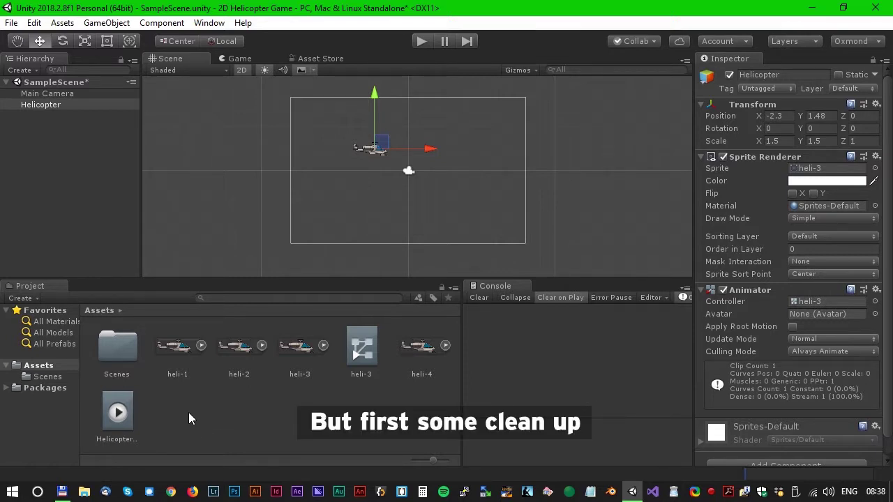
Create a new folder named Graphics in Assets.
{"action": "right_click", "coordinate": [185, 410]}
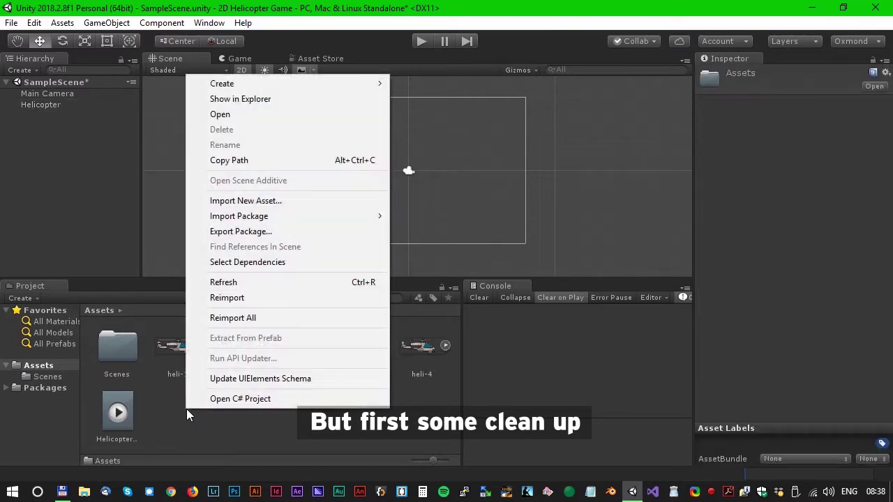
{"action": "mouse_move", "coordinate": [302, 86]}
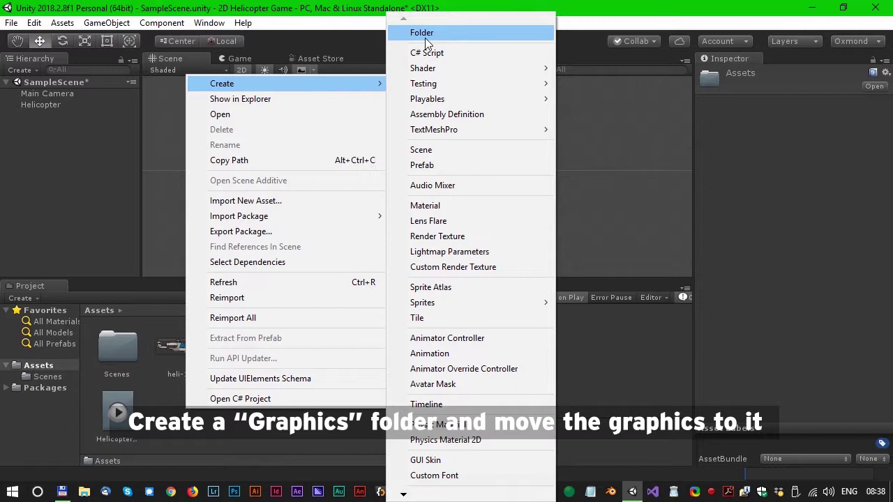
{"action": "left_click", "coordinate": [422, 32]}
{"action": "type", "text": "Graphics"}
{"action": "key", "text": "Return"}
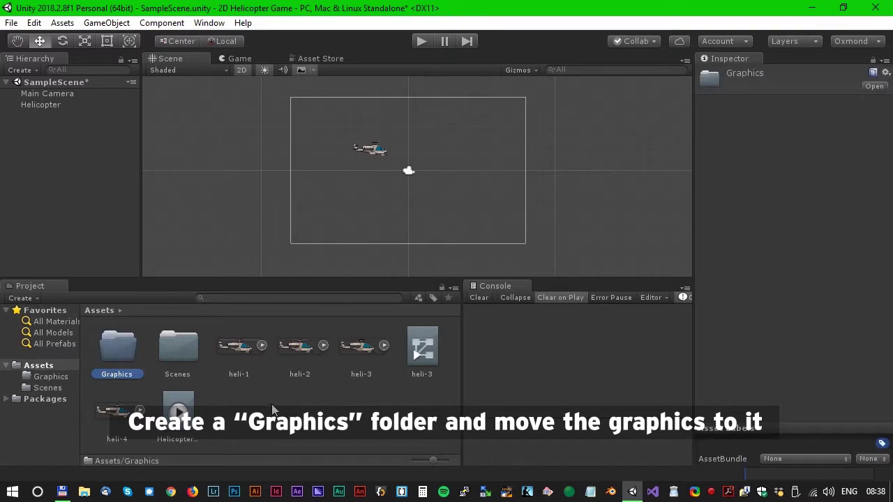
Box-select the heli sprites, animation clip and controller and move them into Graphics.
{"action": "right_click", "coordinate": [268, 433]}
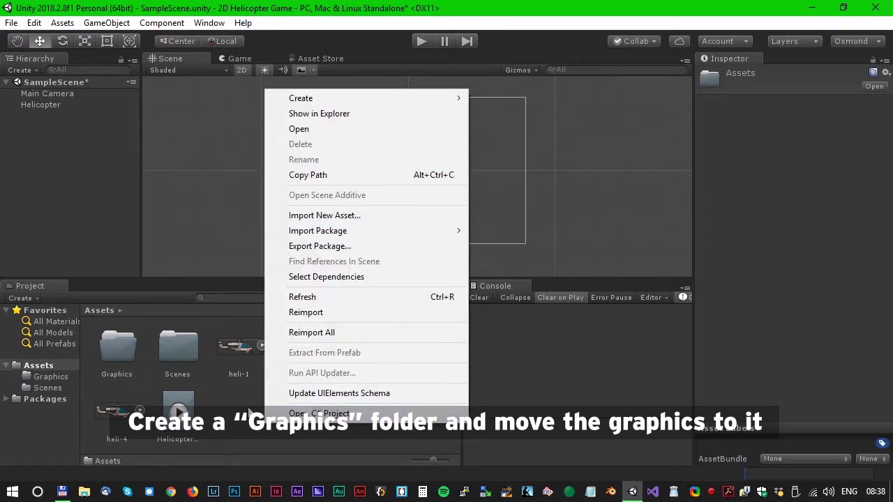
{"action": "left_click", "coordinate": [241, 379]}
{"action": "left_click", "coordinate": [242, 347]}
{"action": "left_click_drag", "start_coordinate": [405, 355], "coordinate": [122, 421]}
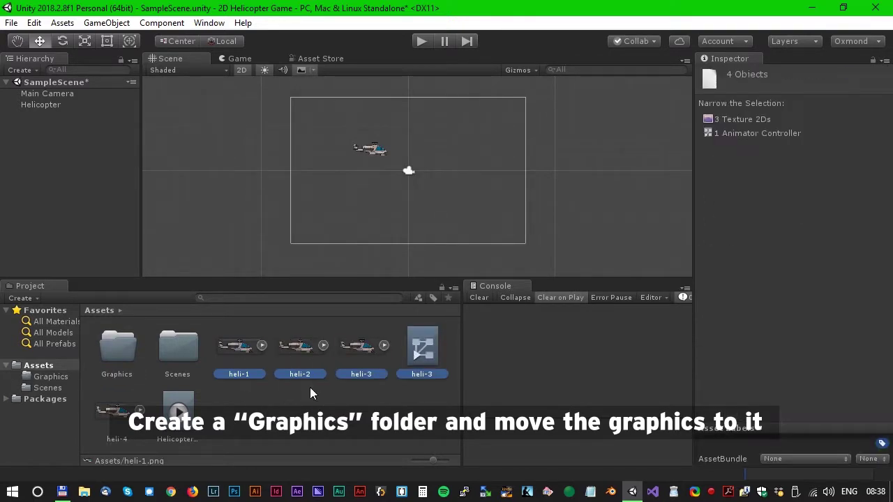
{"action": "left_click_drag", "start_coordinate": [245, 350], "coordinate": [118, 349]}
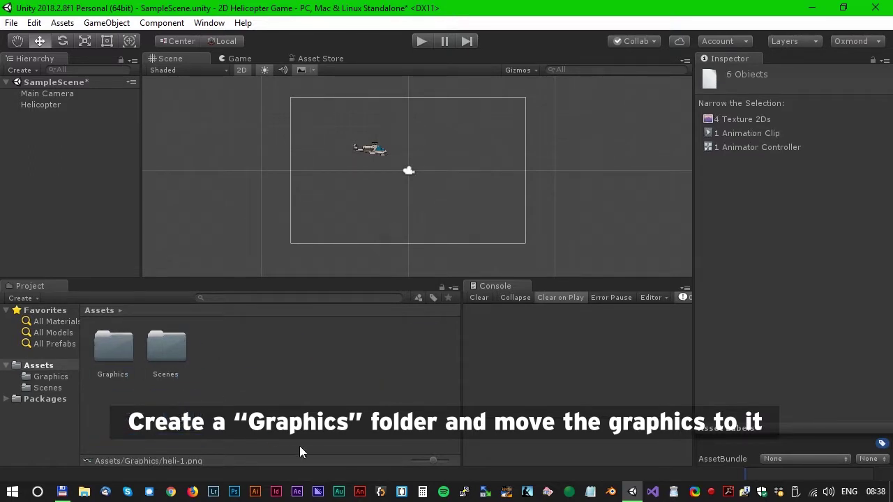
Create a new folder named Scripts alongside Graphics and Scenes in Assets.
{"action": "right_click", "coordinate": [251, 369]}
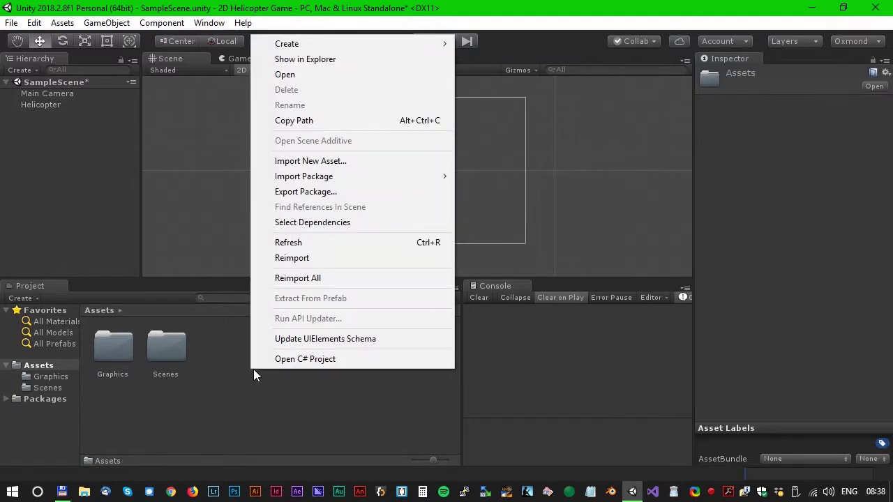
{"action": "mouse_move", "coordinate": [312, 42]}
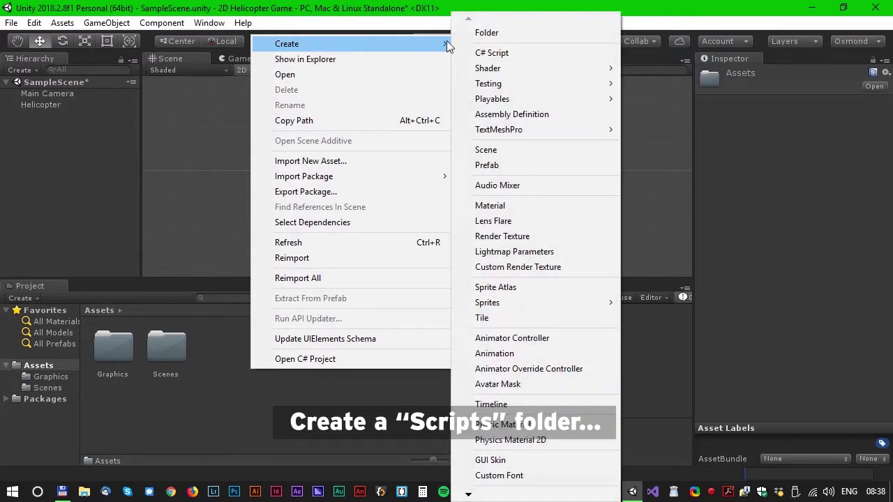
{"action": "left_click", "coordinate": [531, 35]}
{"action": "type", "text": "Scripts"}
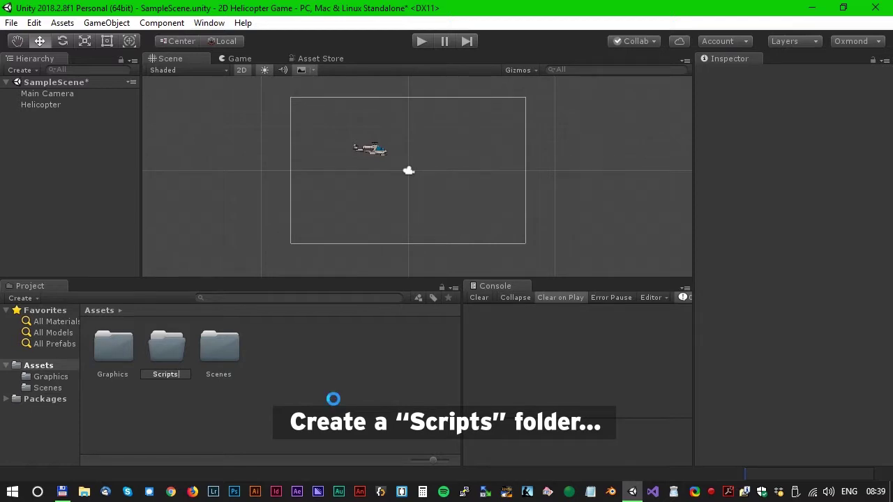
{"action": "key", "text": "Return"}
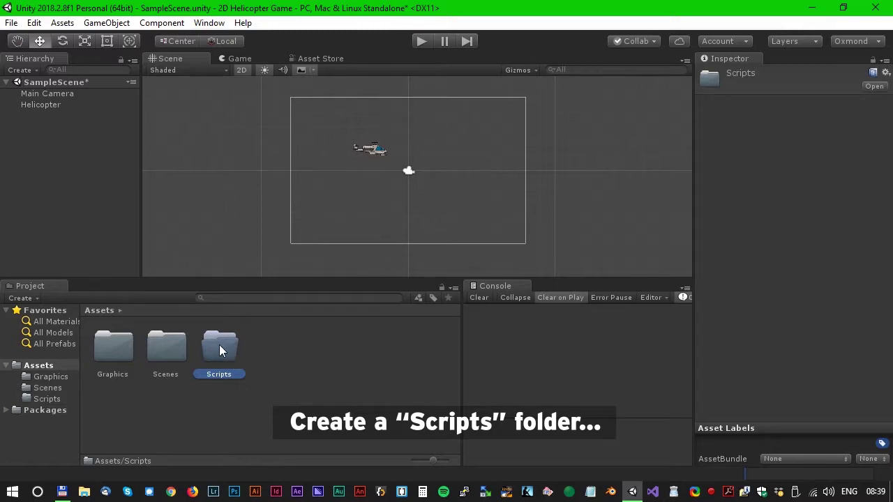
Create a C# script in Assets and name it Helicopter.
{"action": "right_click", "coordinate": [282, 355]}
{"action": "mouse_move", "coordinate": [331, 32]}
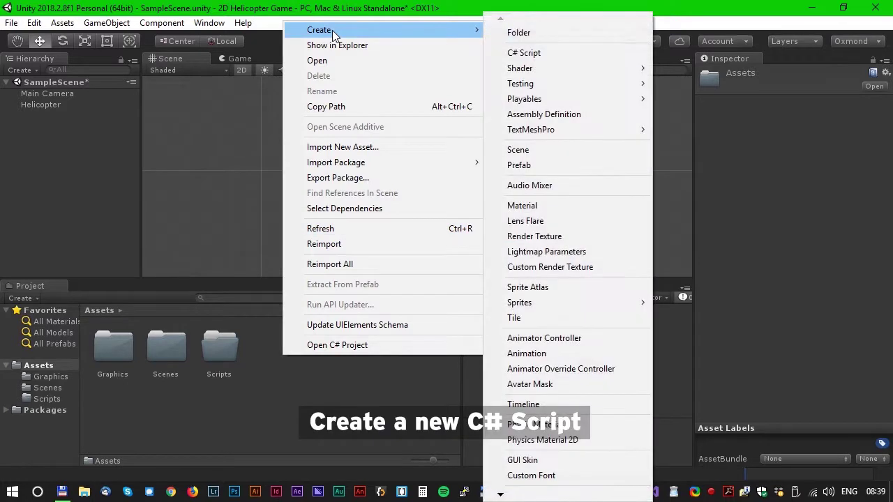
{"action": "left_click", "coordinate": [535, 53]}
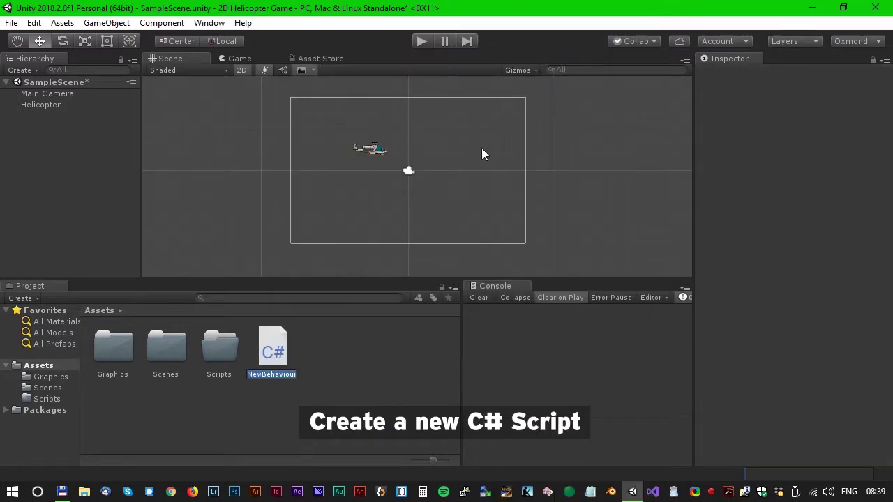
{"action": "type", "text": "He"}
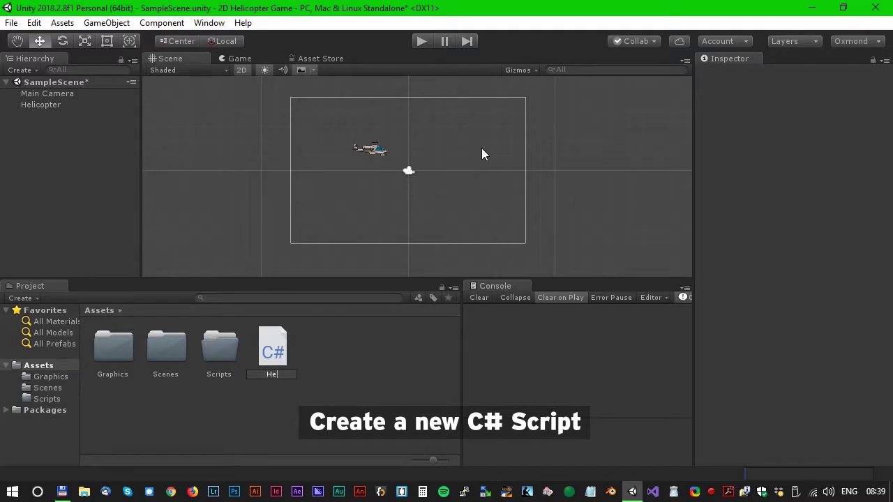
{"action": "type", "text": "licopter"}
{"action": "left_click", "coordinate": [482, 149]}
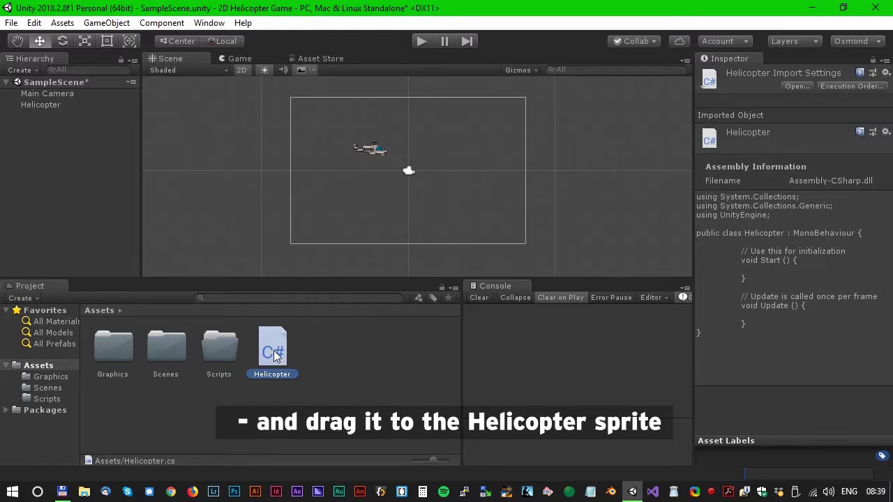
Drop the Helicopter script onto the Helicopter object and confirm Helicopter (Script) appears in the Inspector.
{"action": "left_click_drag", "start_coordinate": [276, 355], "coordinate": [53, 110]}
{"action": "left_click_drag", "start_coordinate": [54, 108], "coordinate": [53, 106]}
{"action": "left_click", "coordinate": [41, 105]}
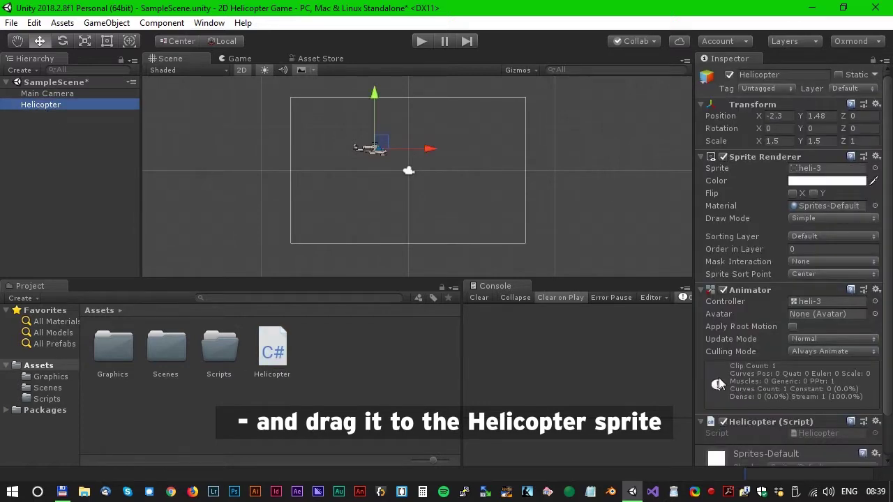
{"action": "scroll", "coordinate": [759, 431], "scroll_direction": "down", "scroll_amount": 3}
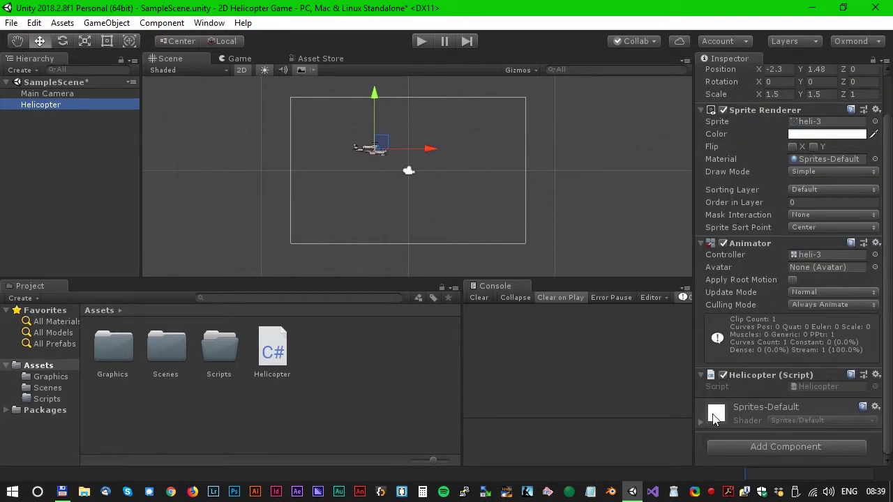
{"action": "left_click", "coordinate": [273, 357]}
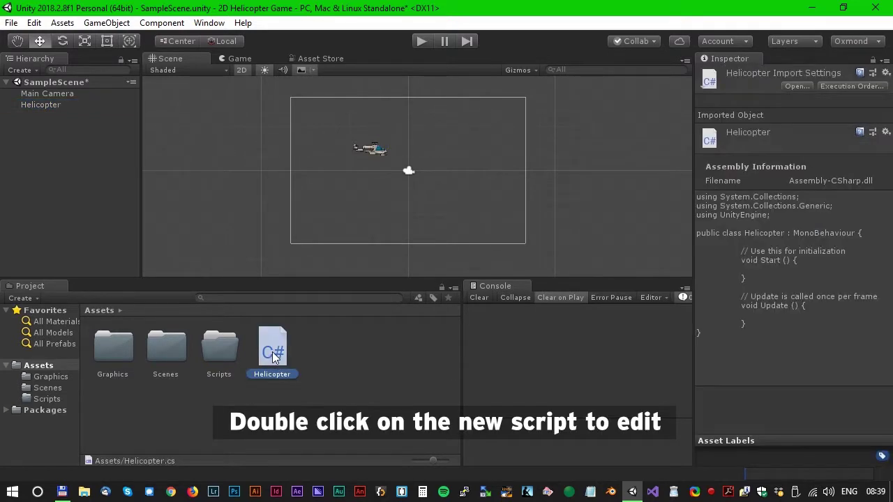
Open Helicopter.cs and delete Start() and its comments, leaving a blank line inside Update().
{"action": "double_click", "coordinate": [275, 356]}
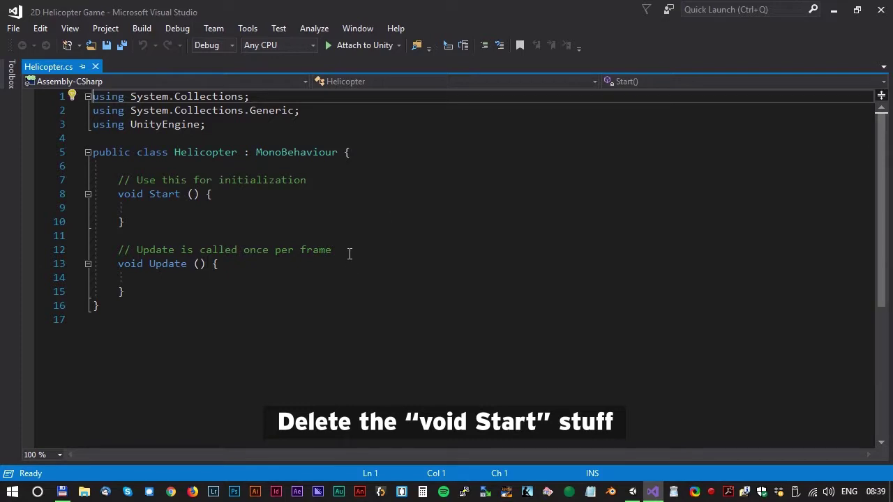
{"action": "mouse_move", "coordinate": [346, 253]}
{"action": "left_mouse_down"}
{"action": "mouse_move", "coordinate": [104, 203]}
{"action": "mouse_move", "coordinate": [105, 180]}
{"action": "left_mouse_up"}
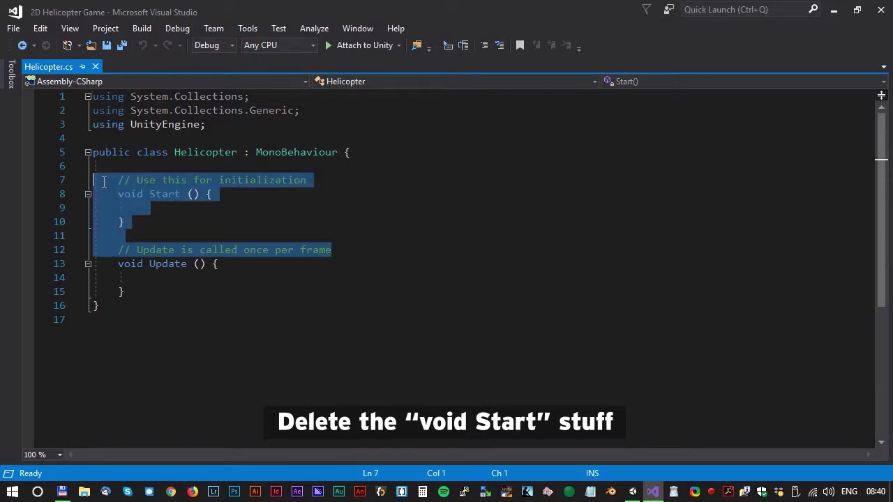
{"action": "key", "text": "Delete"}
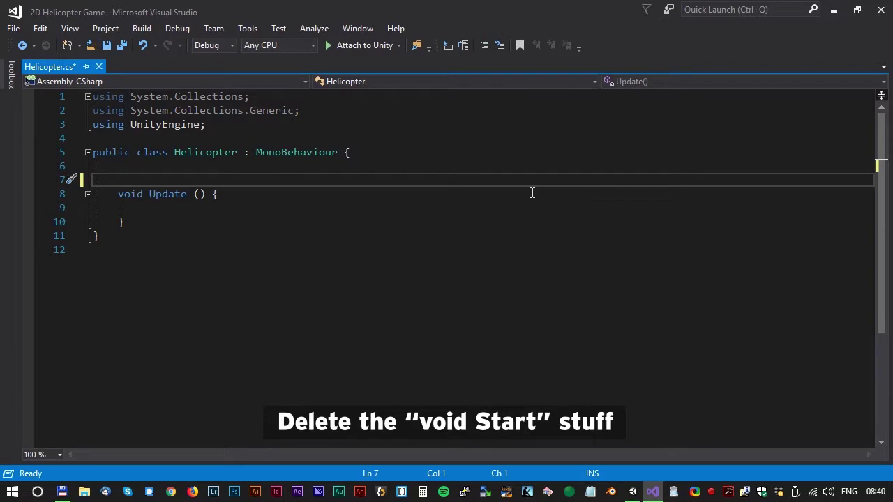
{"action": "key", "text": "BackSpace"}
{"action": "key", "text": "Down"}
{"action": "key", "text": "Down"}
{"action": "key", "text": "Down"}
{"action": "key", "text": "Return"}
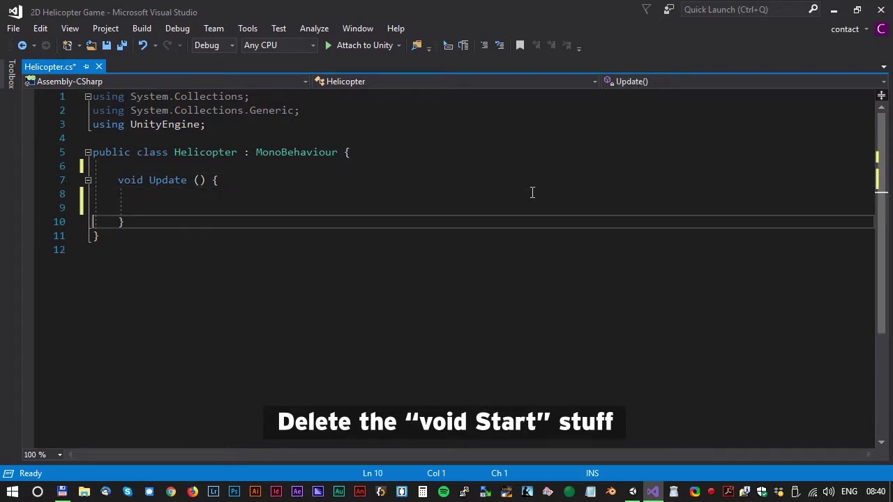
{"action": "key", "text": "Up"}
{"action": "key", "text": "Up"}
Write an if (Input.GetMouseButton(0)) { } block inside Update with an empty body.
{"action": "key", "text": "Return"}
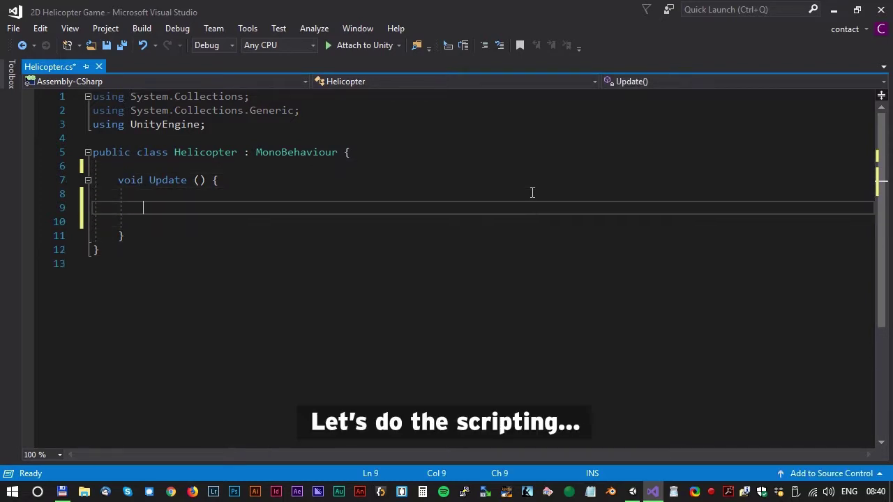
{"action": "type", "text": "if("}
{"action": "type", "text": ")"}
{"action": "key", "text": "Left"}
{"action": "type", "text": "I"}
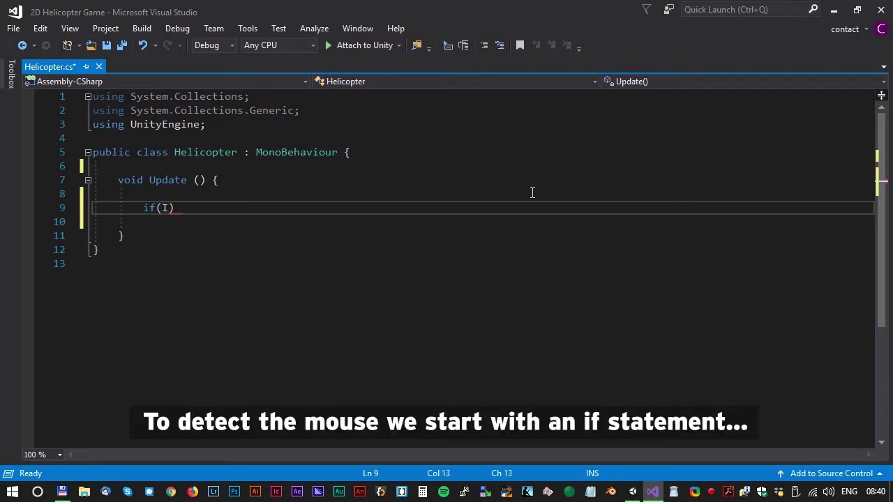
{"action": "type", "text": "nput"}
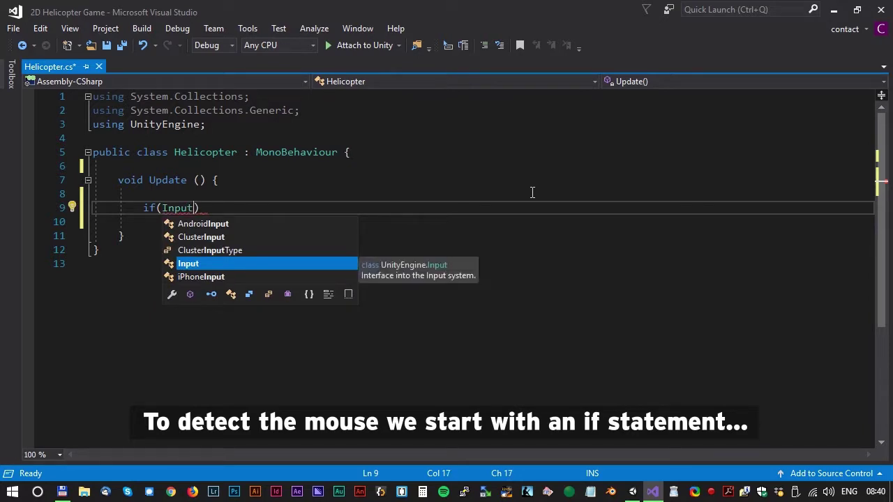
{"action": "type", "text": "."}
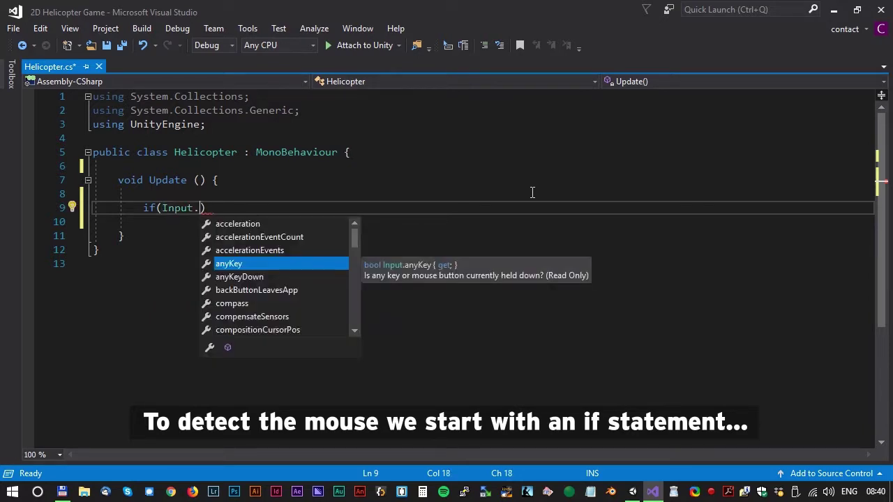
{"action": "type", "text": "Get"}
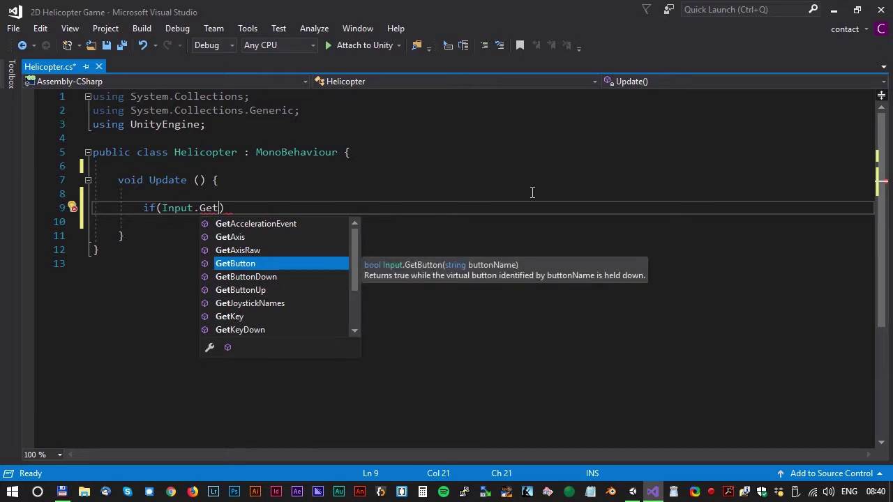
{"action": "type", "text": "Mo"}
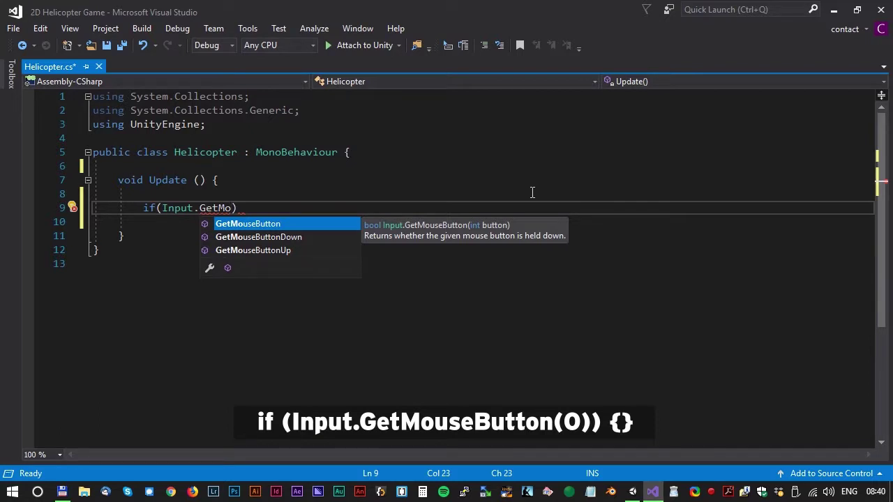
{"action": "key", "text": "Tab"}
{"action": "type", "text": "()"}
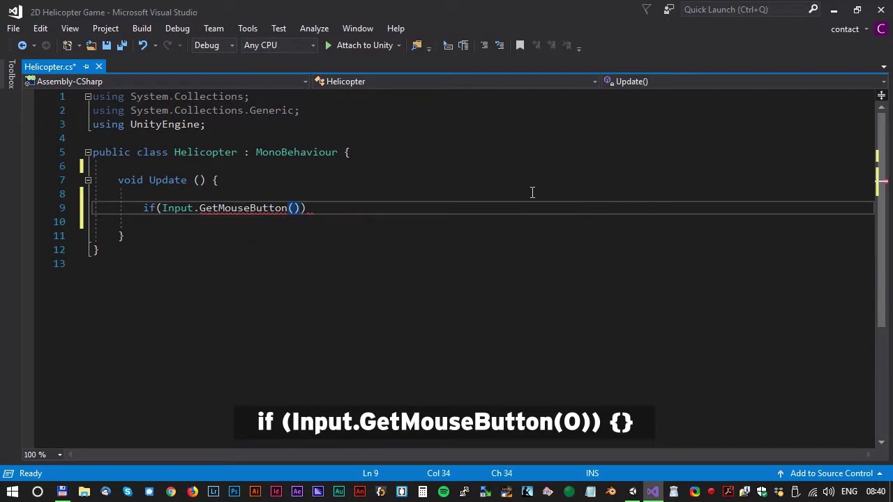
{"action": "type", "text": "0"}
{"action": "key", "text": "Down"}
{"action": "key", "text": "Down"}
{"action": "key", "text": "Up"}
{"action": "key", "text": "Up"}
{"action": "key", "text": "Right"}
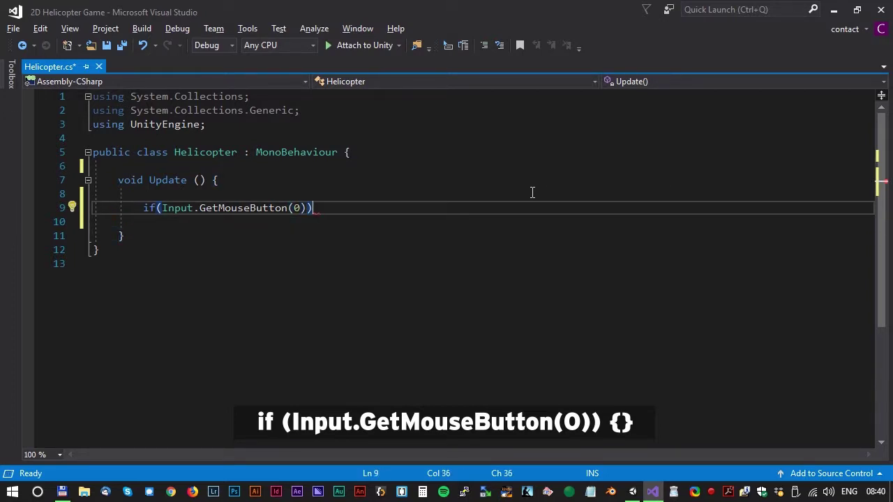
{"action": "type", "text": "{"}
{"action": "key", "text": "Return"}
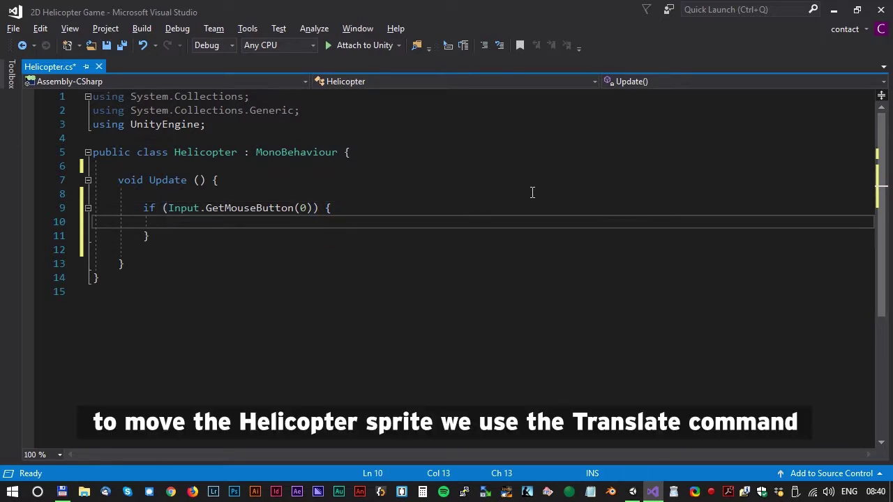
Add transform.Translate(0f, 1f, 0f); inside the if block, correcting a mistyped zero.
{"action": "type", "text": "tr"}
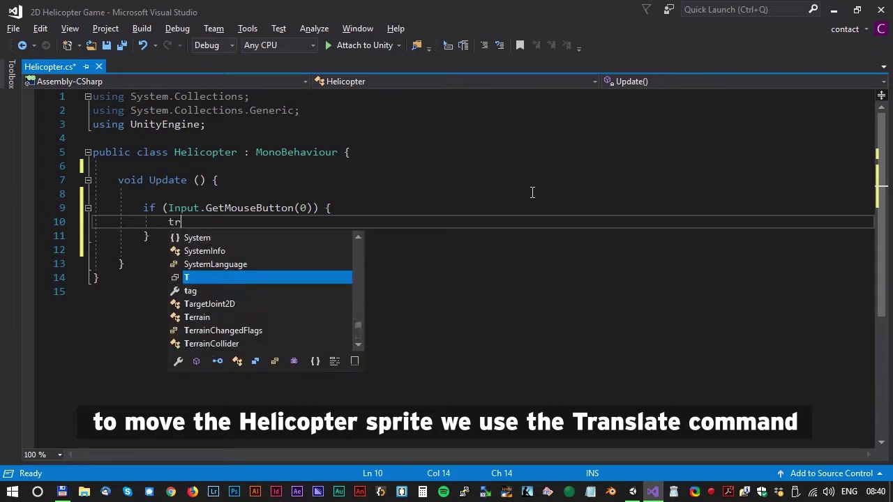
{"action": "type", "text": "ansform."}
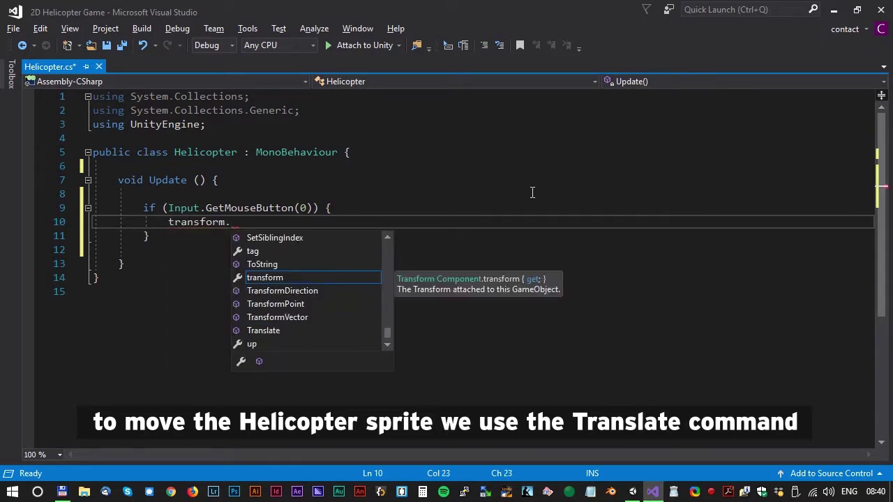
{"action": "type", "text": "tra"}
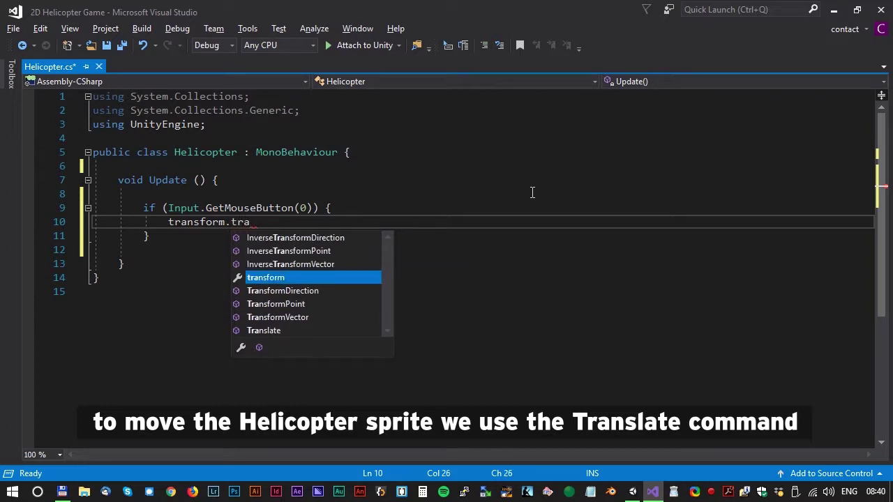
{"action": "key", "text": "Down"}
{"action": "key", "text": "Down"}
{"action": "key", "text": "Down"}
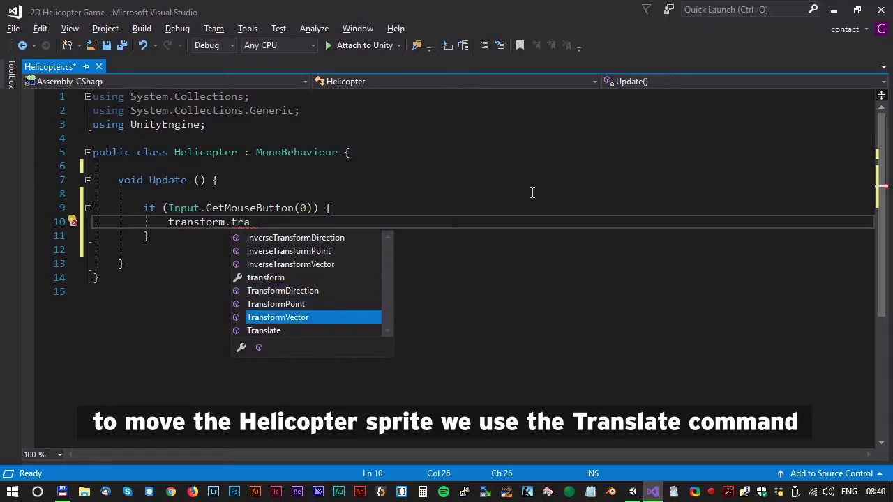
{"action": "key", "text": "Down"}
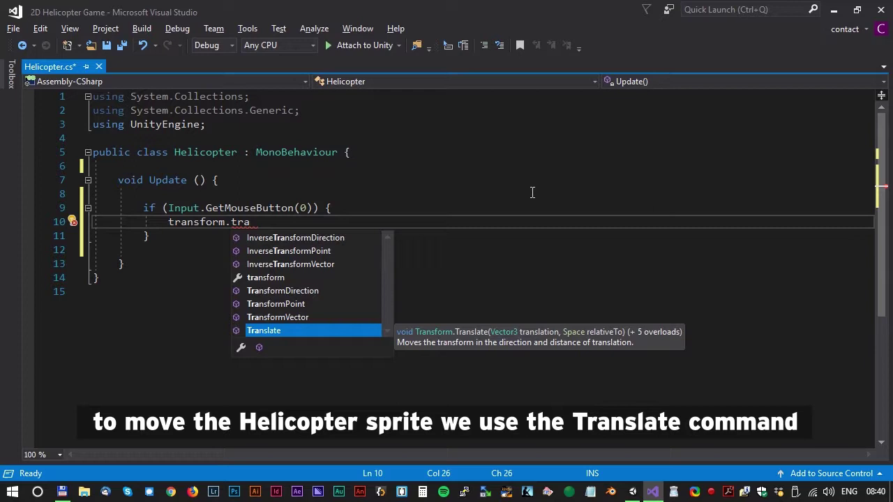
{"action": "key", "text": "Tab"}
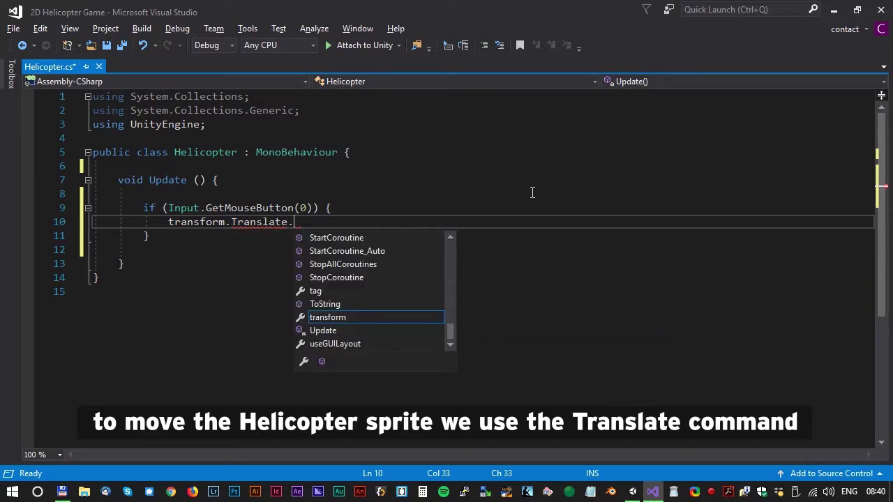
{"action": "key", "text": "Escape"}
{"action": "type", "text": "("}
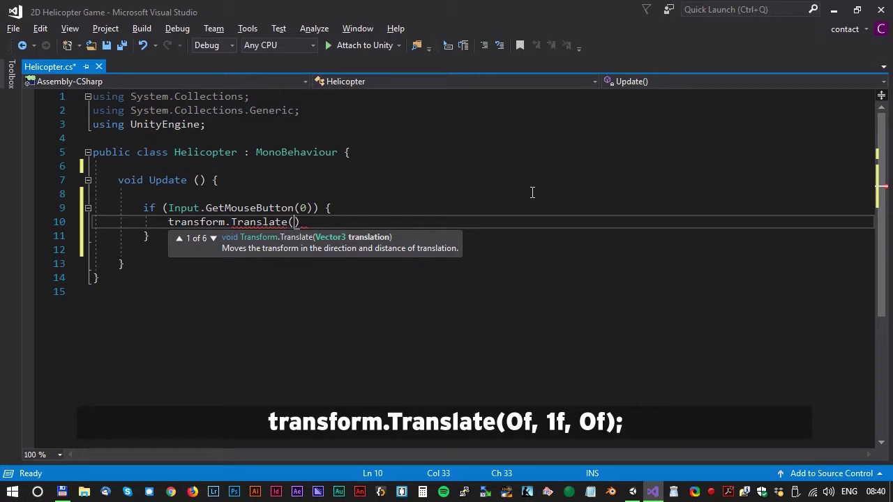
{"action": "type", "text": "0f"}
{"action": "type", "text": ","}
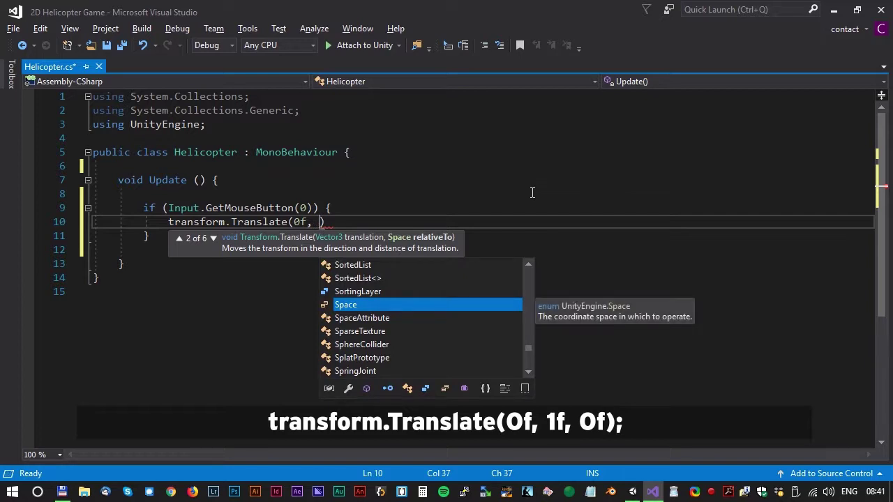
{"action": "type", "text": " 1f"}
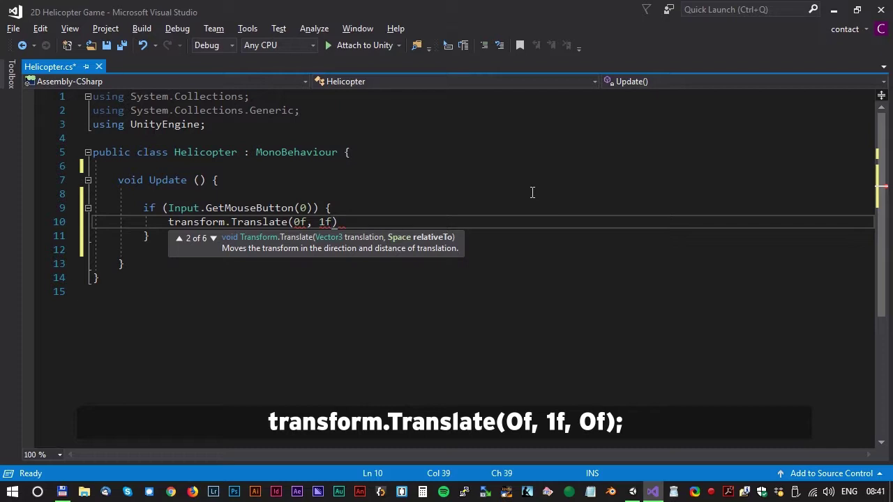
{"action": "type", "text": ", "}
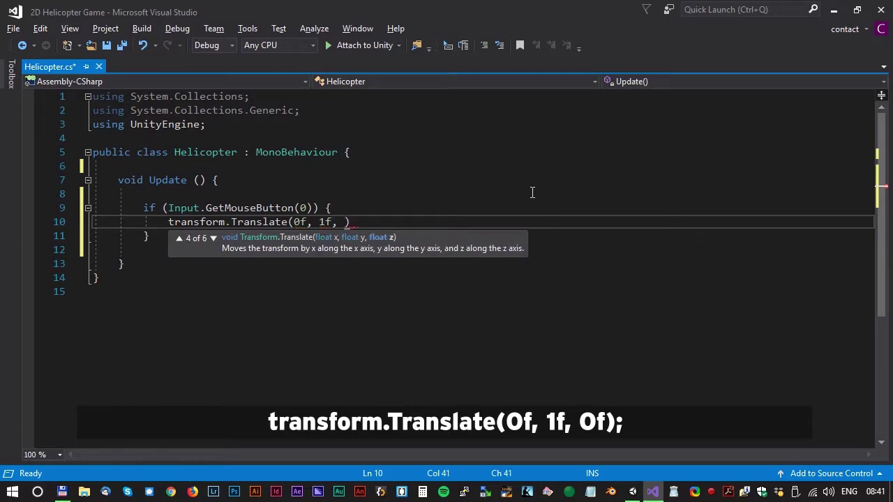
{"action": "type", "text": "of"}
{"action": "key", "text": "Left"}
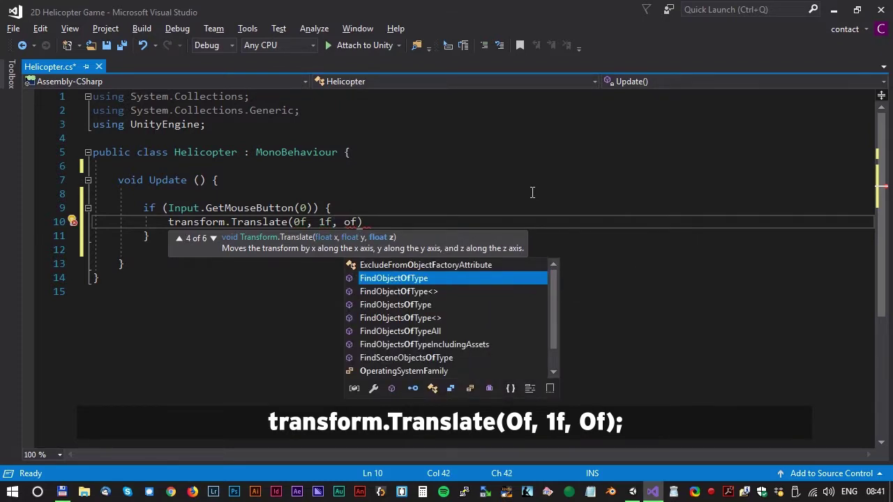
{"action": "key", "text": "BackSpace"}
{"action": "type", "text": "0"}
{"action": "key", "text": "Right"}
{"action": "key", "text": "Right"}
{"action": "type", "text": ";"}
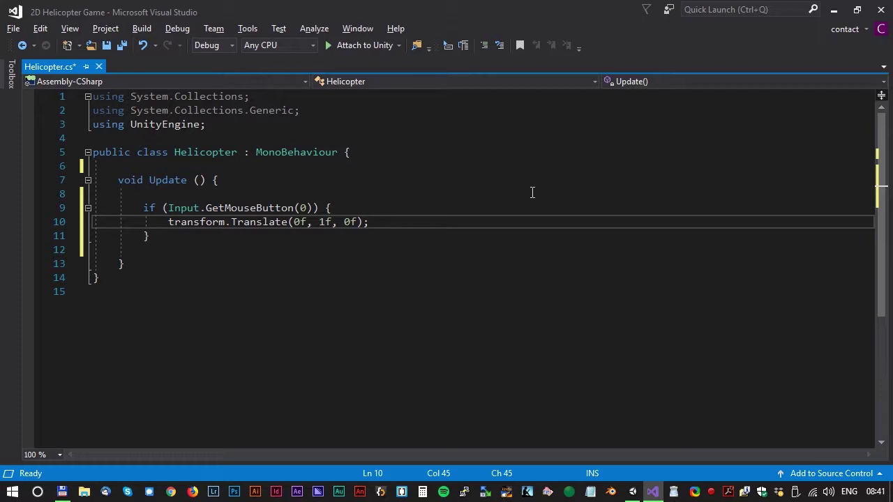
Add an empty else { } block after the if block.
{"action": "key", "text": "Down"}
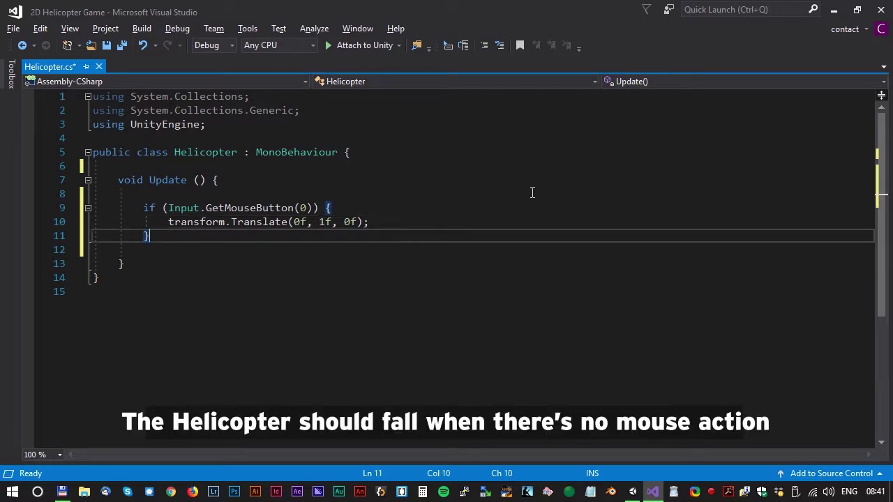
{"action": "type", "text": " else"}
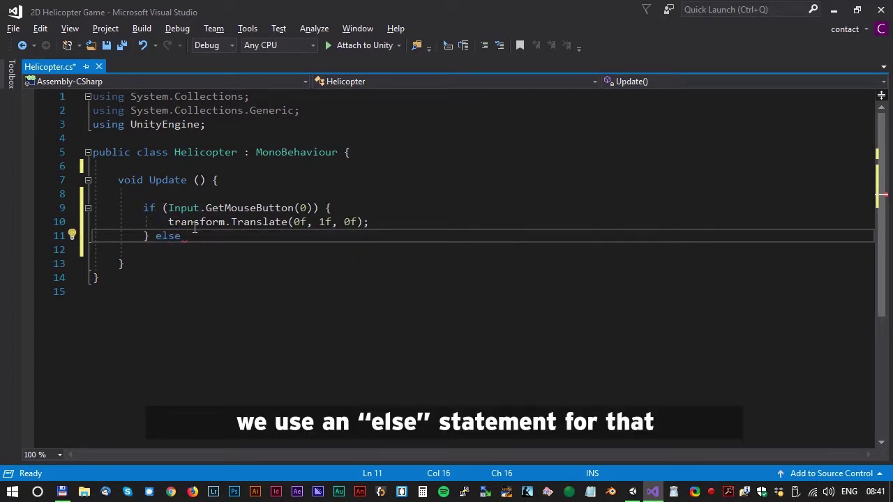
{"action": "type", "text": "{"}
{"action": "key", "text": "BackSpace"}
{"action": "type", "text": "{}"}
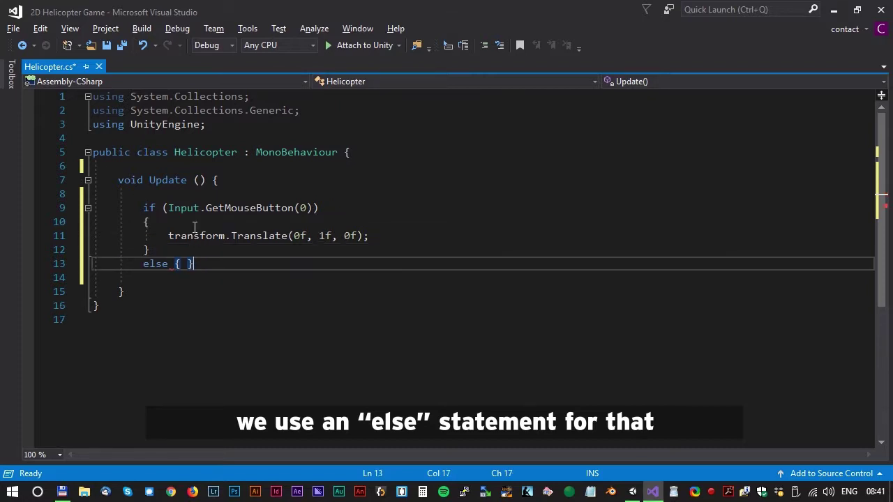
{"action": "key", "text": "Left"}
{"action": "key", "text": "Return"}
{"action": "key", "text": "Return"}
{"action": "key", "text": "Return"}
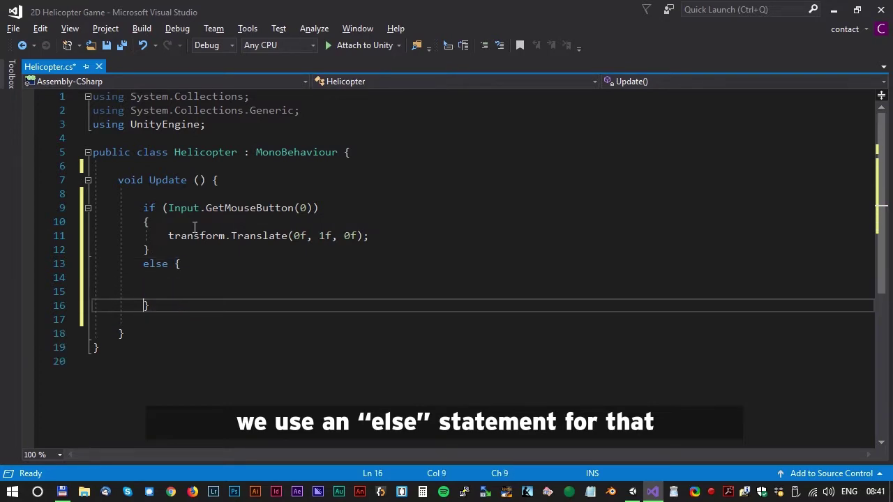
Put transform.Translate(0f, -1f, 0f); inside the else block and remove the extra blank line.
{"action": "left_click_drag", "start_coordinate": [370, 236], "coordinate": [167, 236]}
{"action": "key", "text": "ctrl+c"}
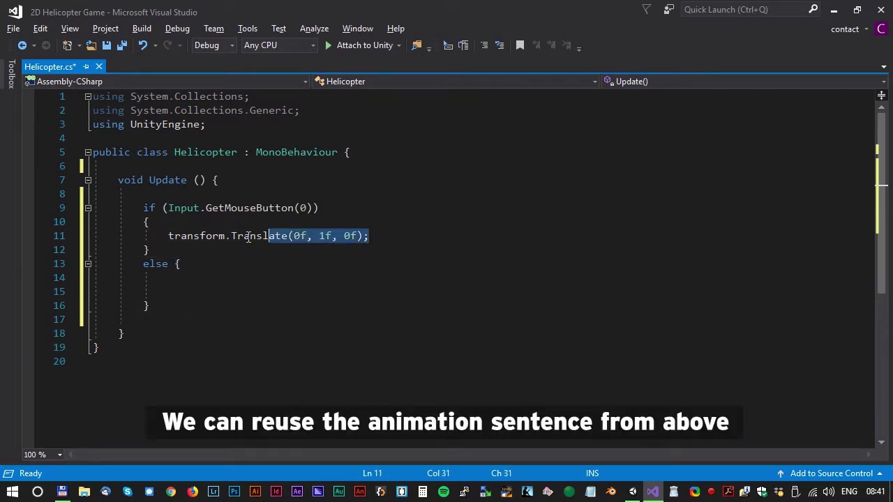
{"action": "left_click", "coordinate": [184, 280]}
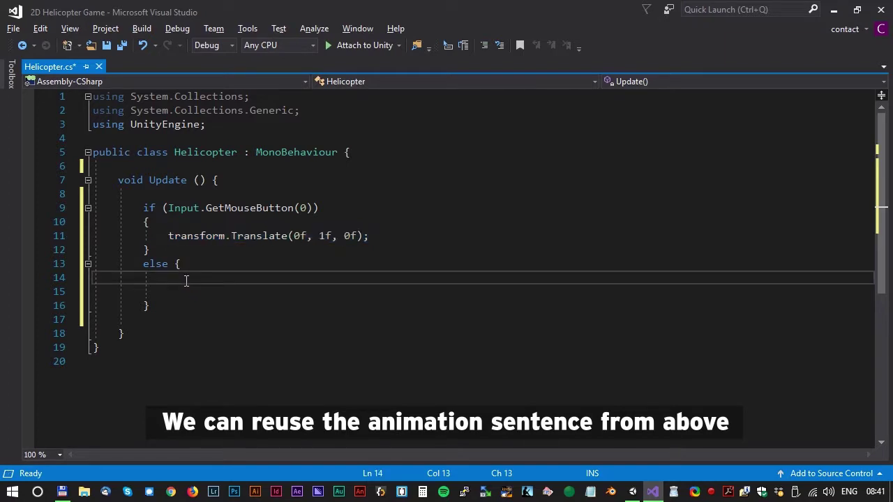
{"action": "key", "text": "ctrl+v"}
{"action": "left_click", "coordinate": [318, 278]}
{"action": "type", "text": "-"}
{"action": "left_click", "coordinate": [216, 294]}
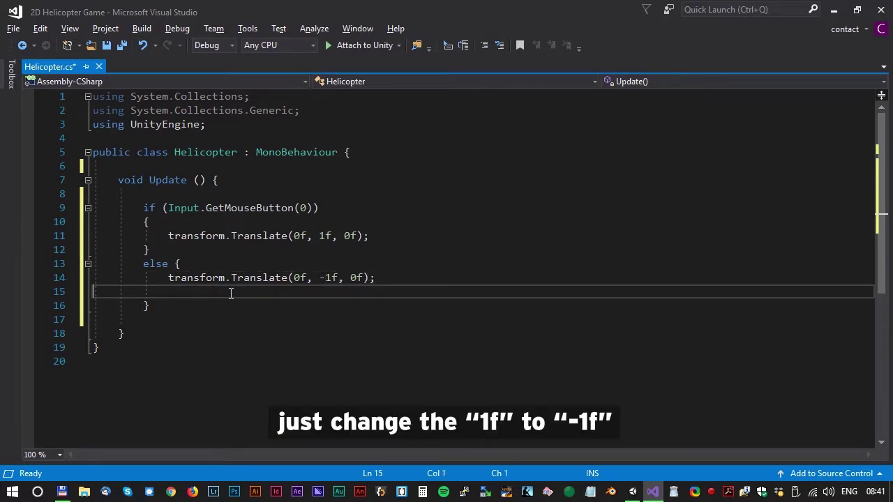
{"action": "key", "text": "ctrl+shift+d"}
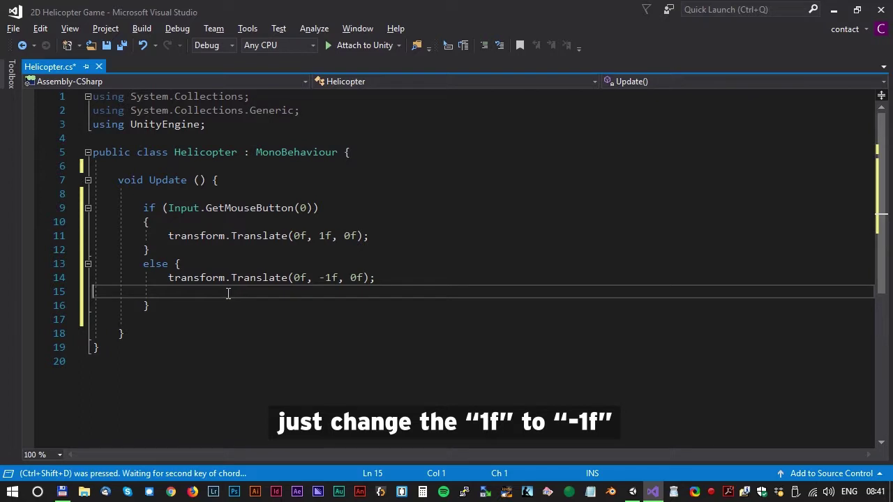
{"action": "key", "text": "BackSpace"}
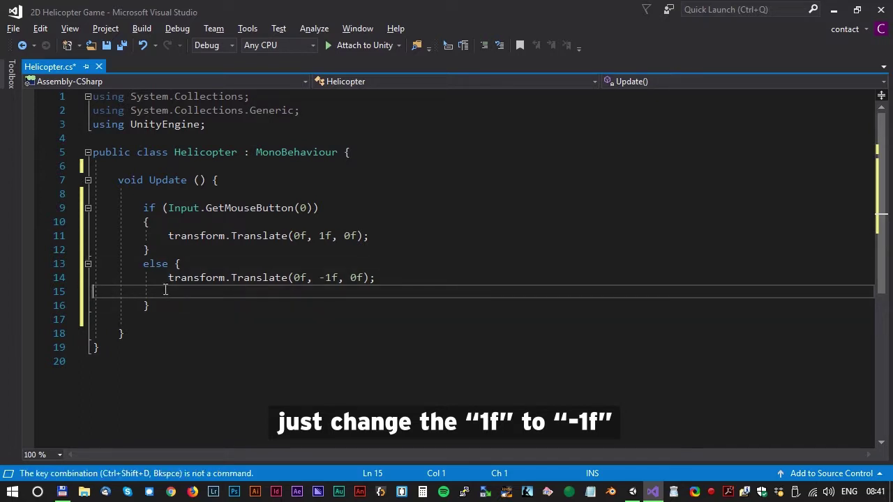
{"action": "key", "text": "BackSpace"}
{"action": "key", "text": "Down"}
{"action": "key", "text": "Down"}
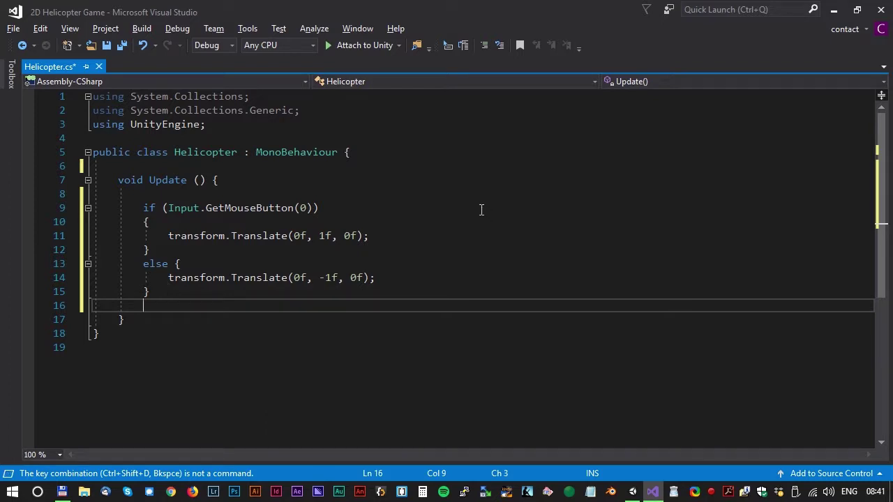
Save Helicopter.cs from the File menu and return to the Unity editor.
{"action": "left_click", "coordinate": [15, 29]}
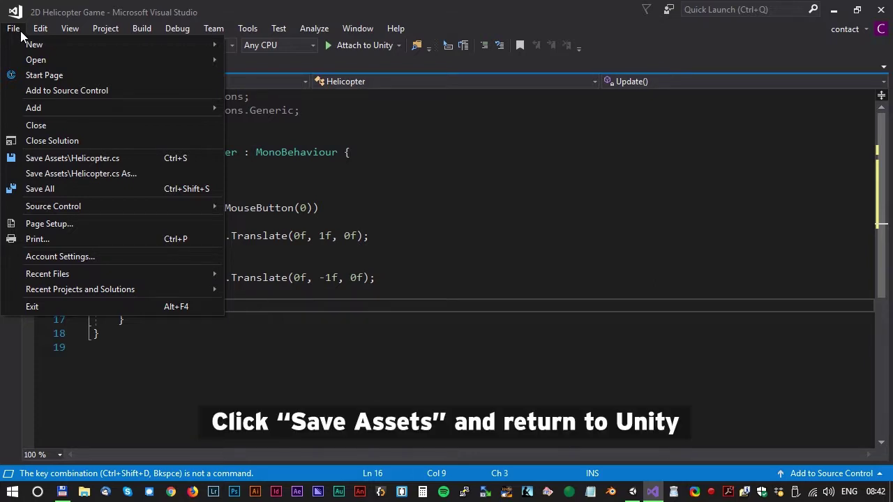
{"action": "mouse_move", "coordinate": [54, 33]}
{"action": "mouse_move", "coordinate": [15, 31]}
{"action": "left_click", "coordinate": [56, 158]}
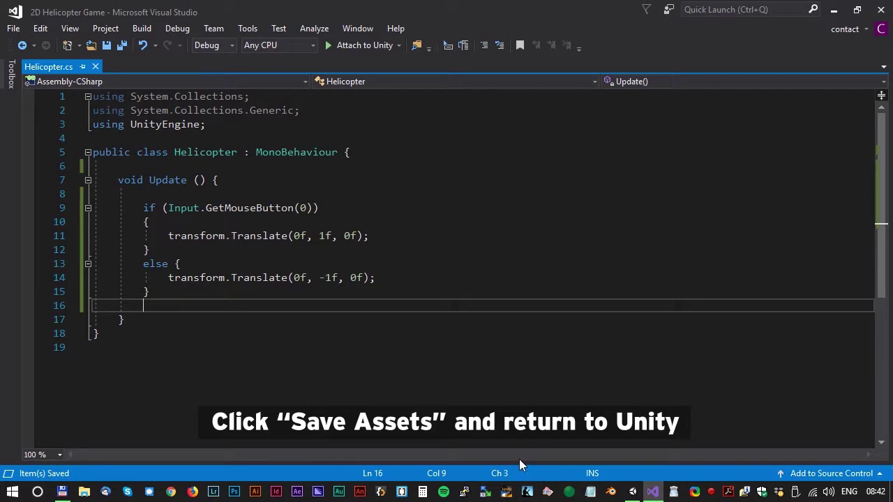
{"action": "left_click", "coordinate": [634, 494]}
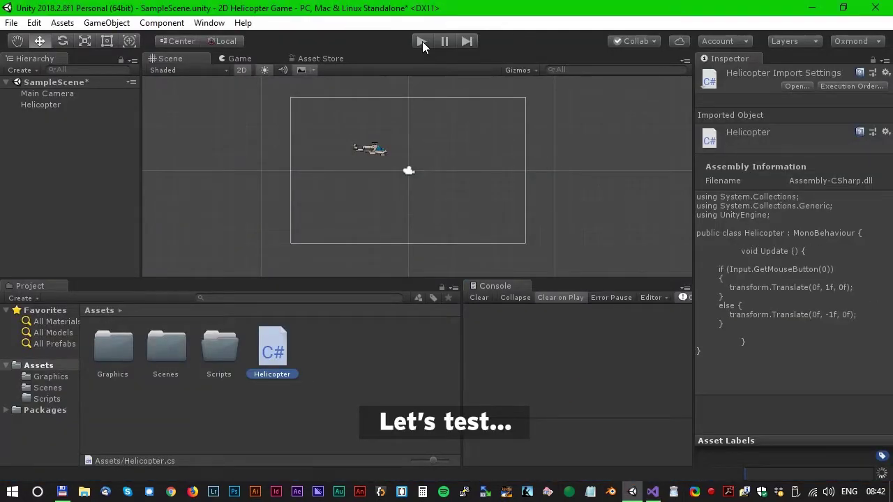
{"action": "left_click", "coordinate": [422, 42]}
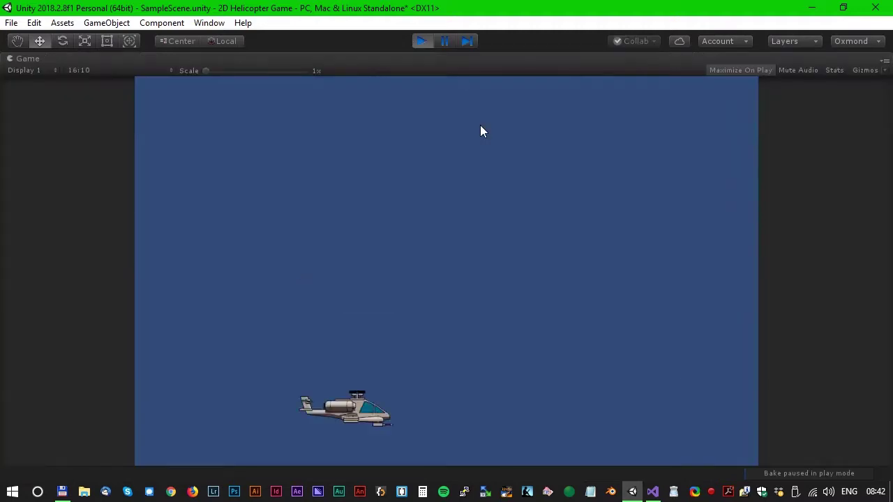
{"action": "left_click", "coordinate": [422, 41]}
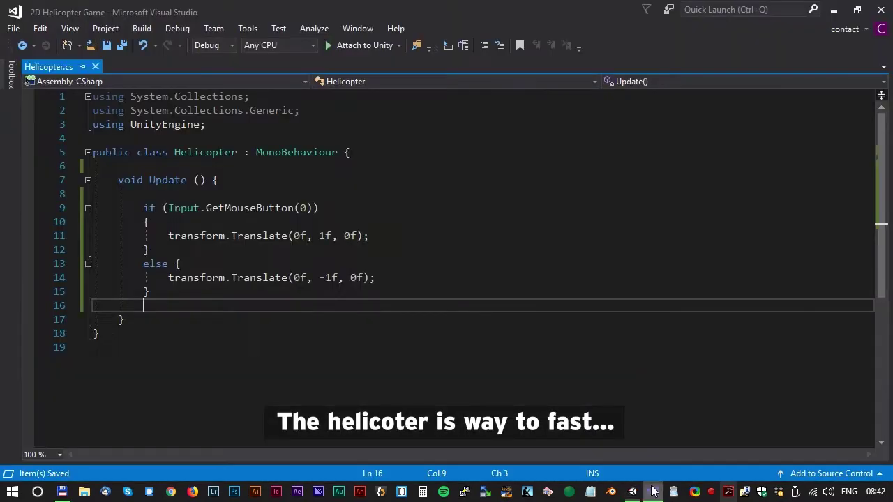
Change the Translate speeds to 0.1f up and -0.1f down, then save Helicopter.cs.
{"action": "left_click", "coordinate": [652, 492]}
{"action": "left_click", "coordinate": [320, 236]}
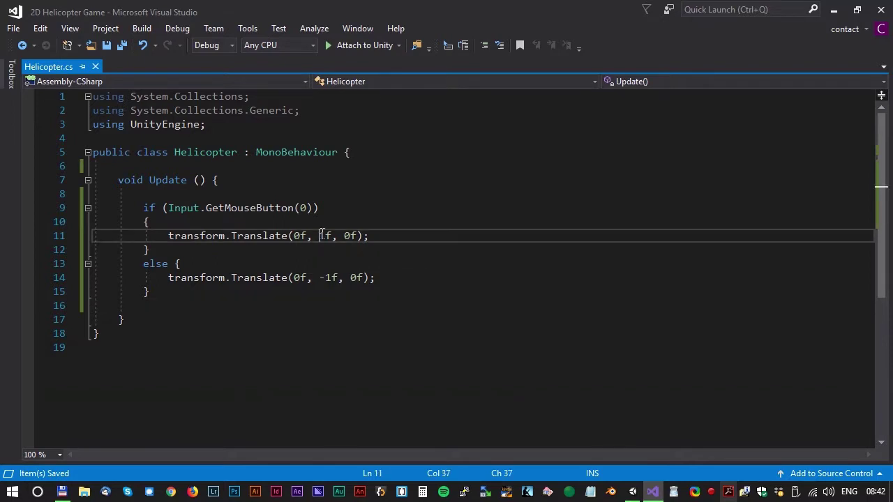
{"action": "type", "text": "0."}
{"action": "key", "text": "Down"}
{"action": "key", "text": "Down"}
{"action": "key", "text": "Down"}
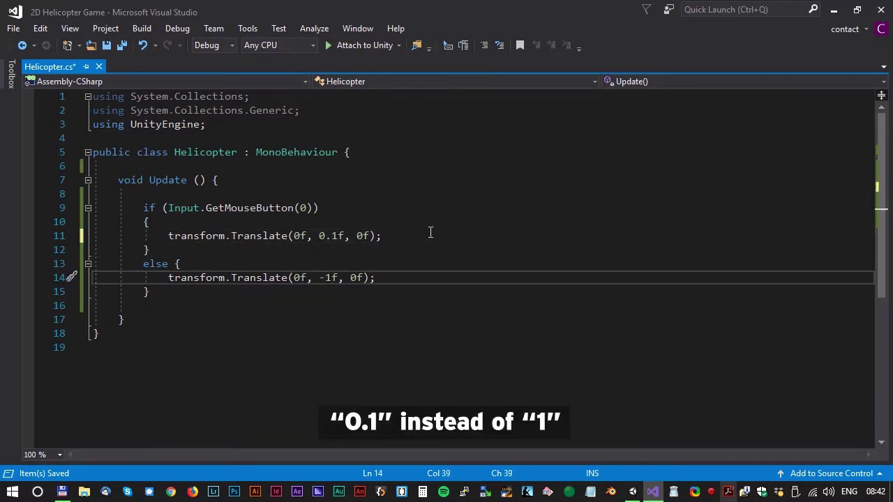
{"action": "type", "text": "0."}
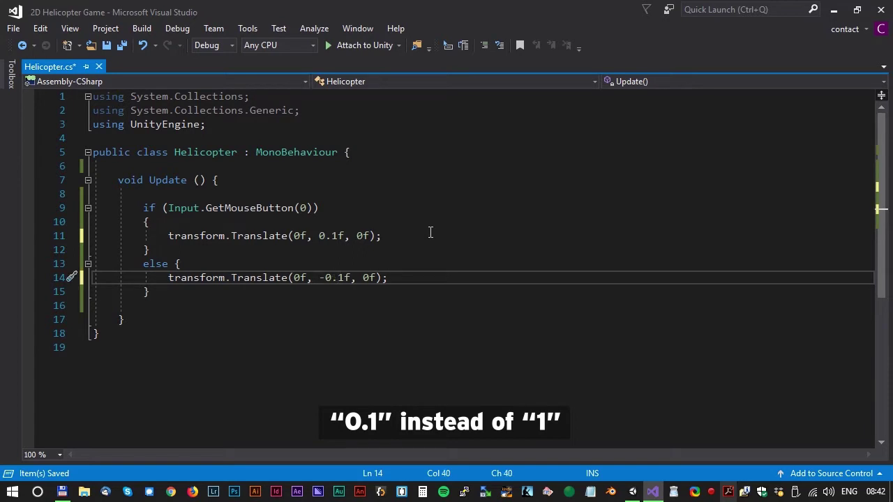
{"action": "left_click", "coordinate": [13, 28]}
{"action": "left_click", "coordinate": [34, 154]}
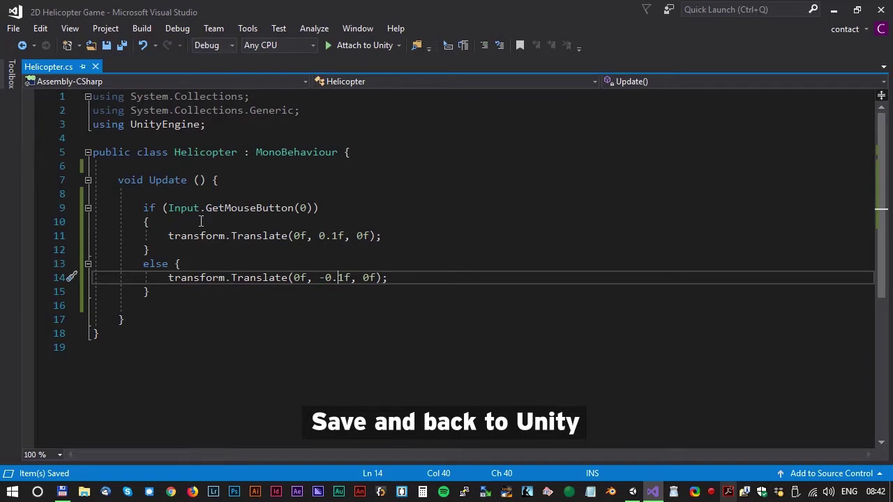
Run the game in Play mode and click in the Game view to watch the helicopter climb and sink slowly.
{"action": "left_click", "coordinate": [633, 493]}
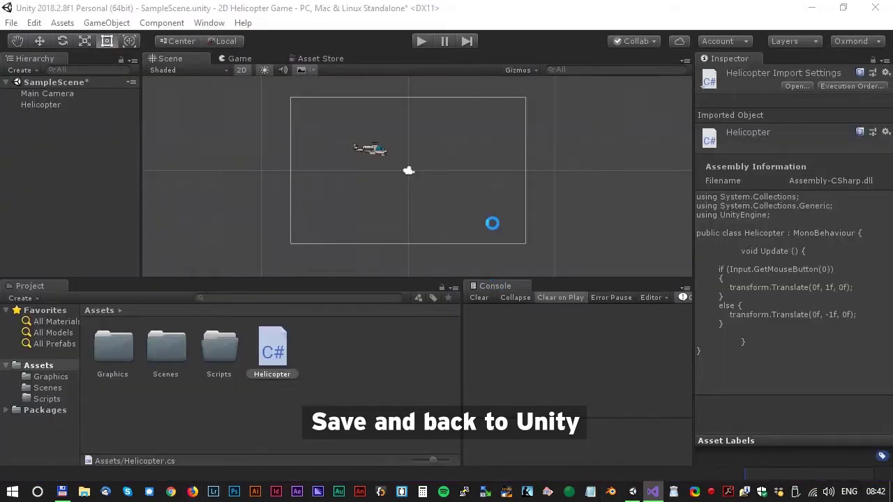
{"action": "left_click", "coordinate": [418, 43]}
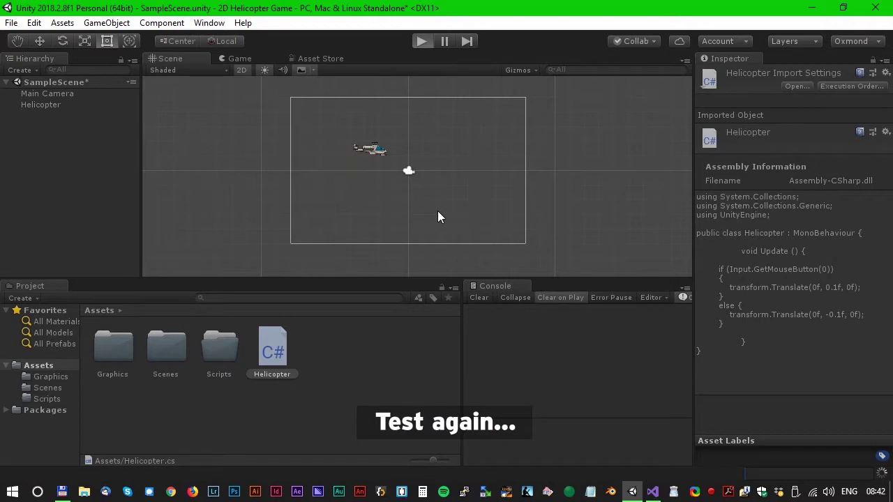
{"action": "key", "text": "ctrl+p"}
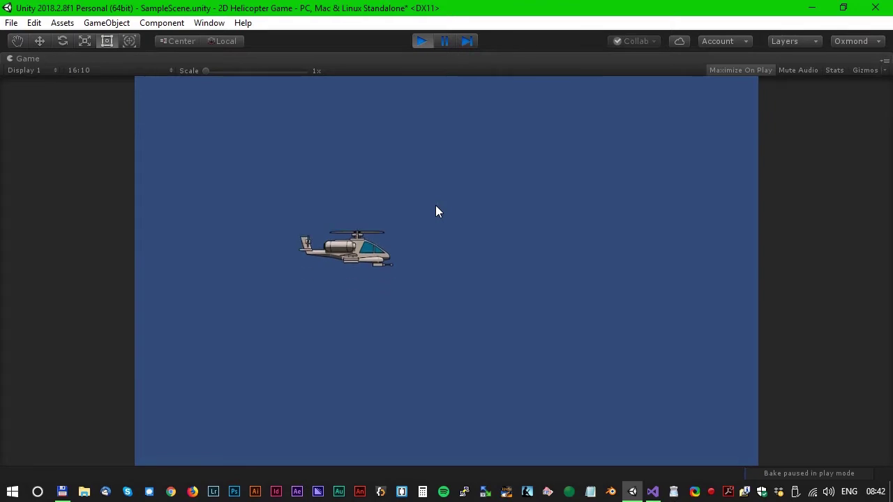
{"action": "left_click", "coordinate": [516, 226]}
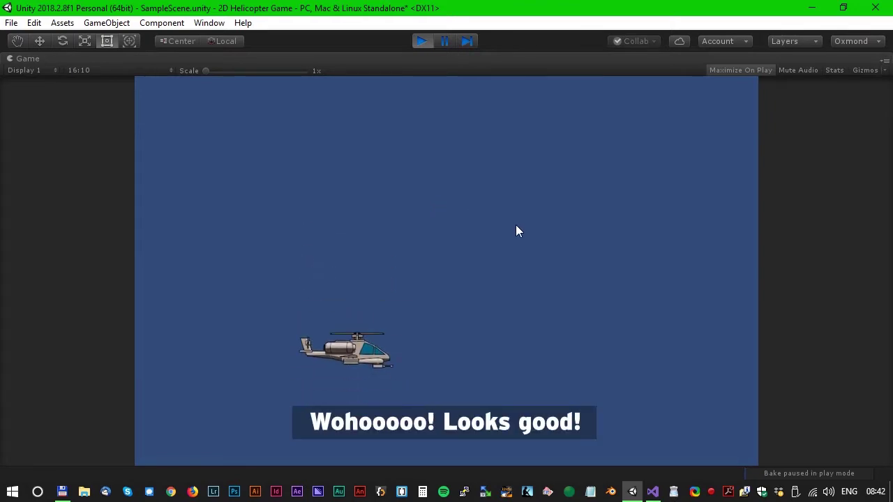
{"action": "left_click", "coordinate": [515, 224]}
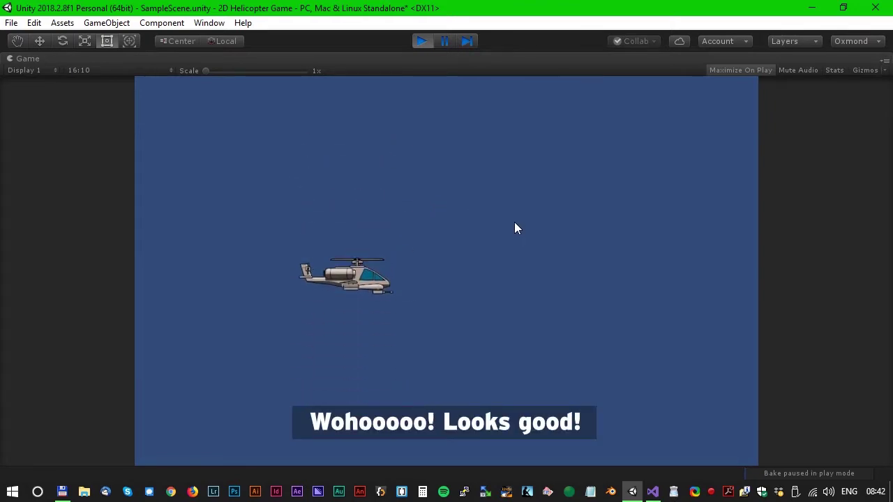
{"action": "left_click", "coordinate": [514, 224]}
{"action": "left_click", "coordinate": [510, 226]}
{"action": "left_click", "coordinate": [659, 427]}
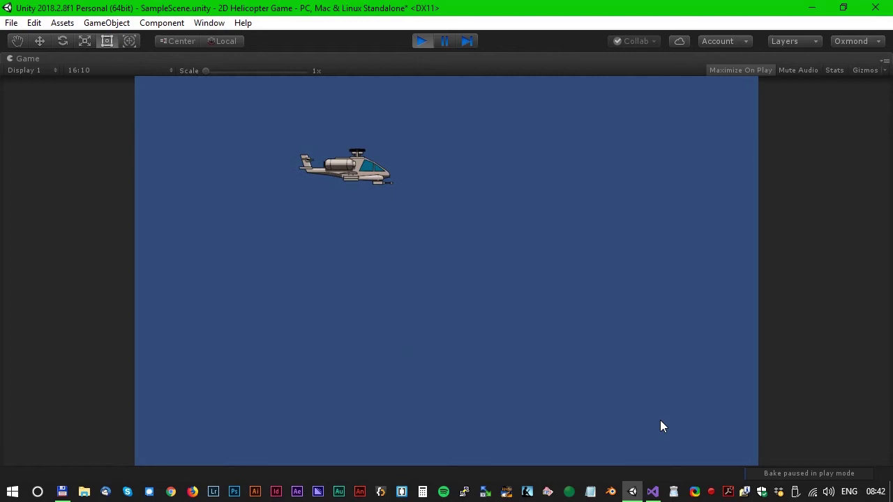